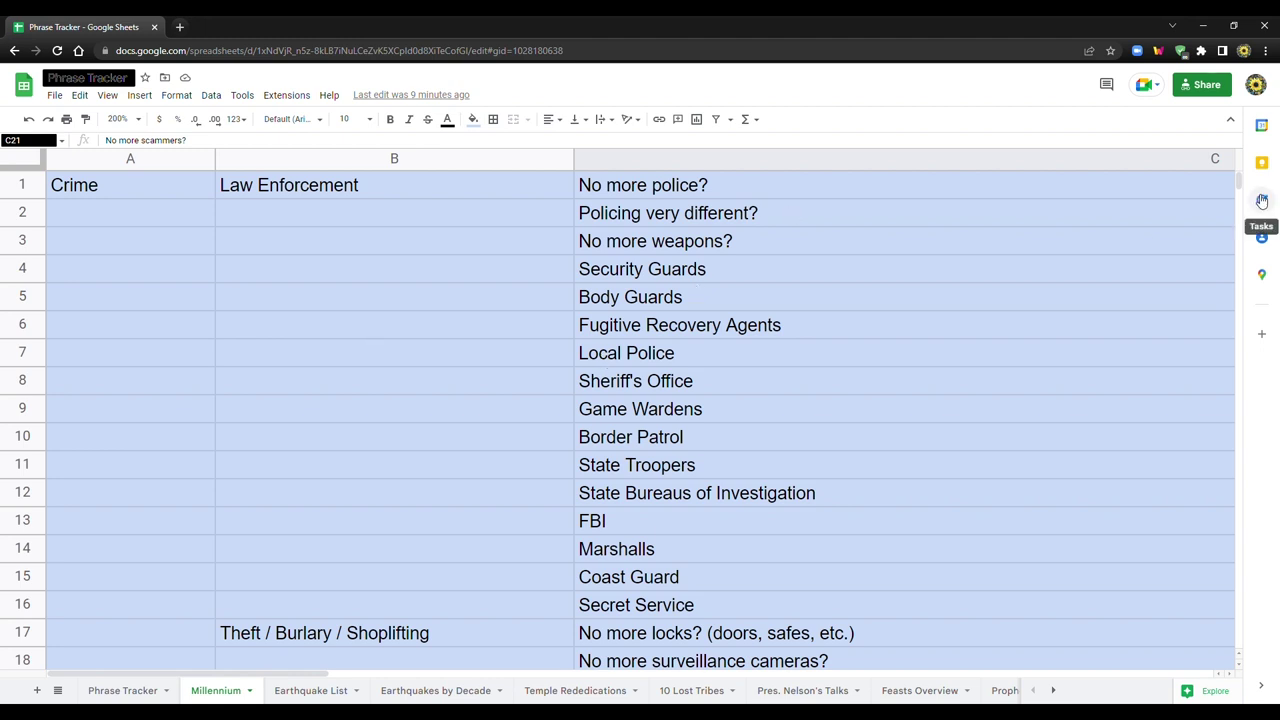
# - Review the Crime entries on the Millennium sheet, from Law Enforcement through the theft, fraud, abuse and drugs topics
pyautogui.moveTo(1238, 180); pyautogui.dragTo(1240, 207)
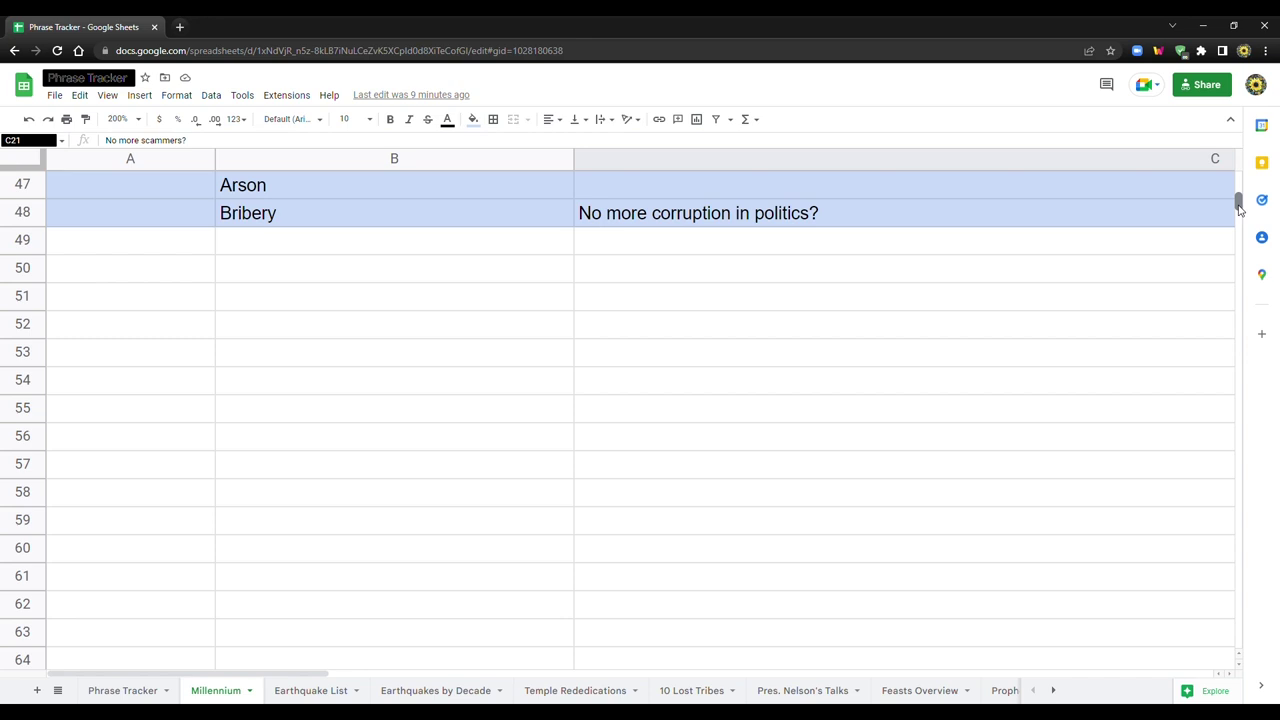
pyautogui.moveTo(1238, 205); pyautogui.dragTo(1238, 173)
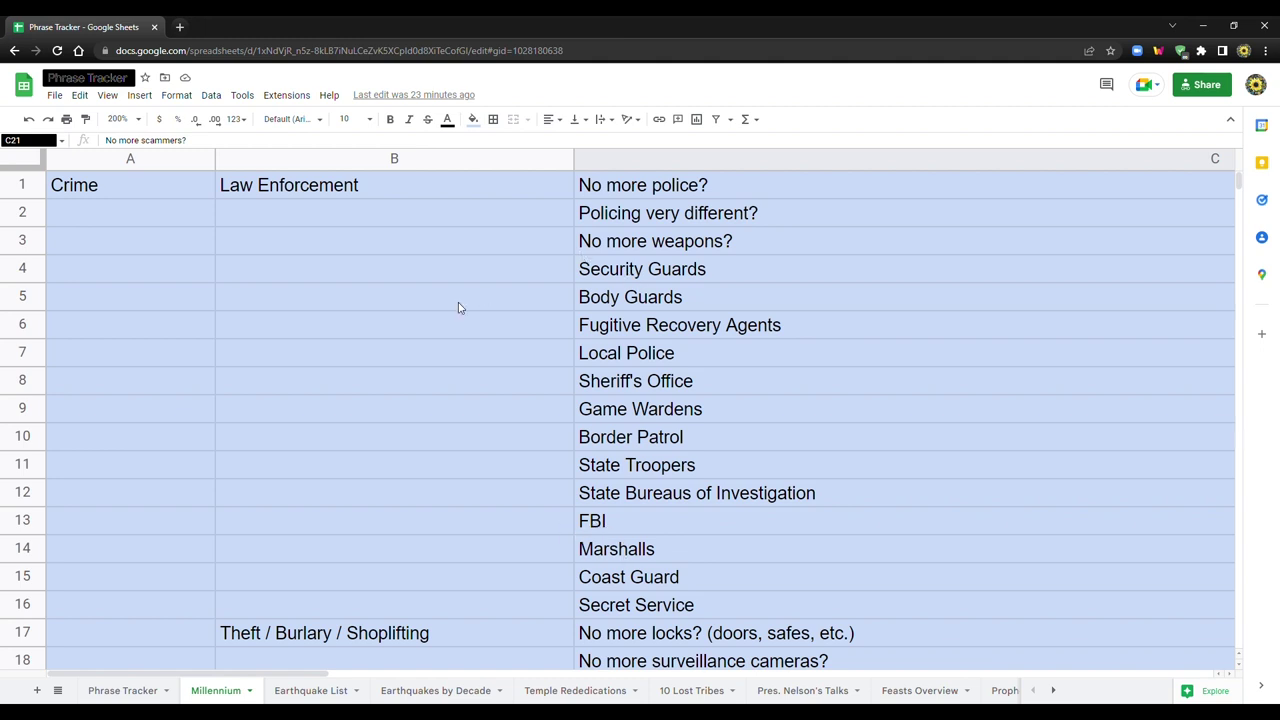
pyautogui.scroll(-1, 494, 457)
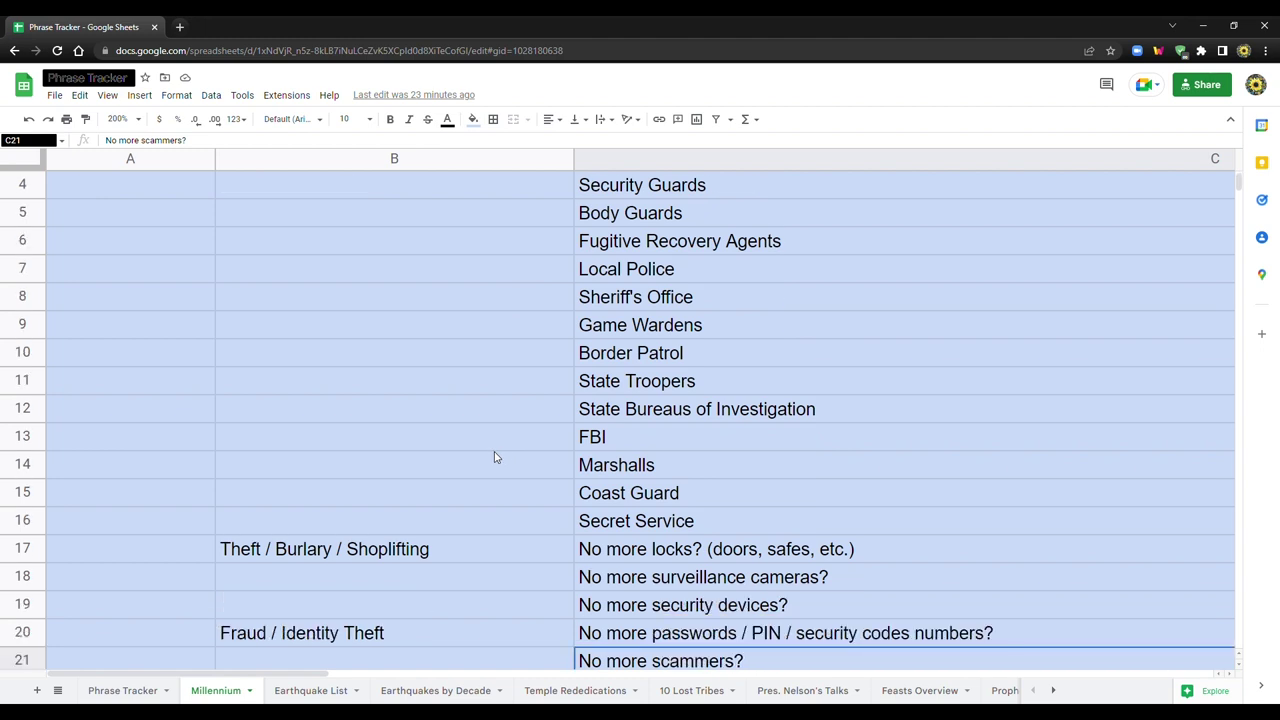
pyautogui.scroll(-1, 494, 457)
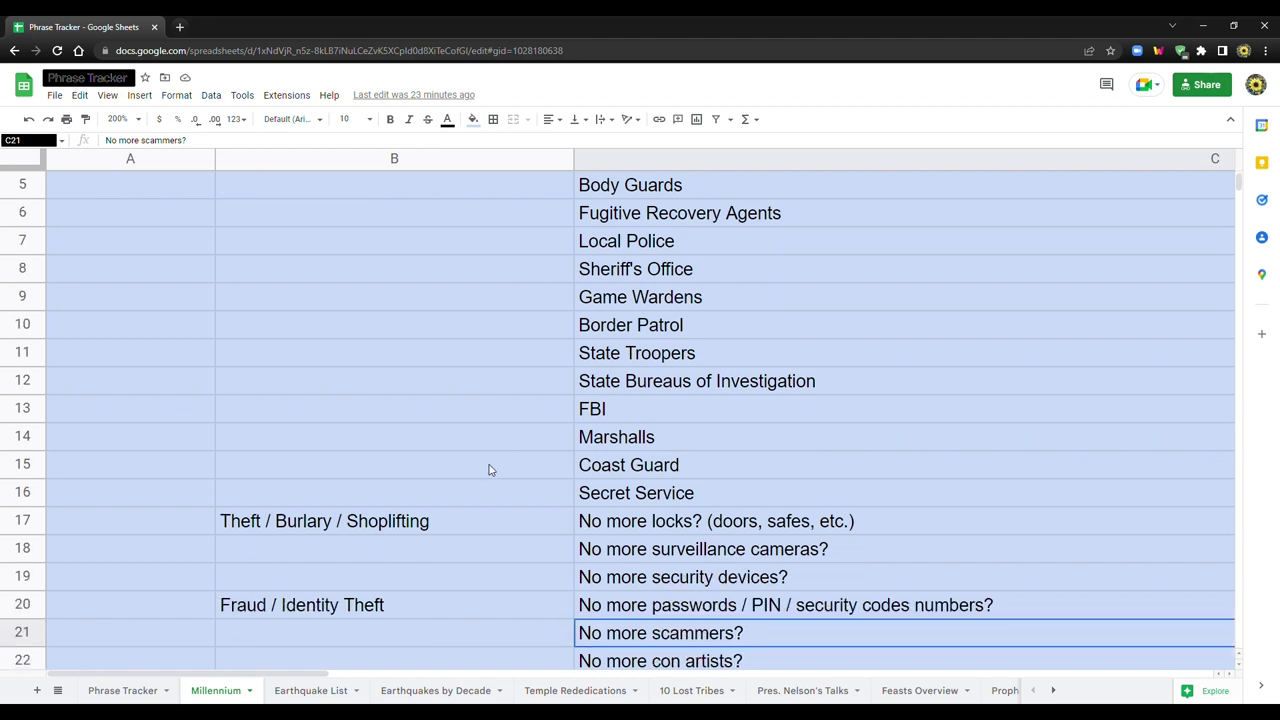
pyautogui.scroll(-2, 490, 469)
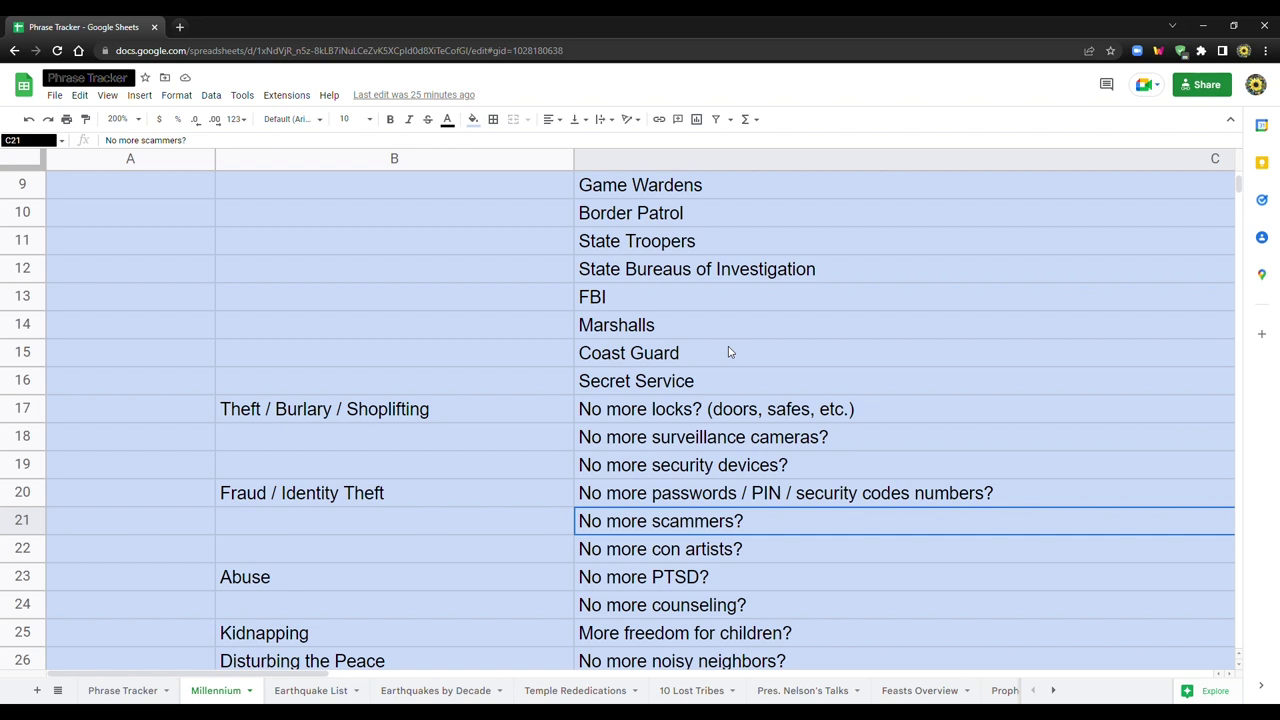
pyautogui.scroll(4, 729, 365)
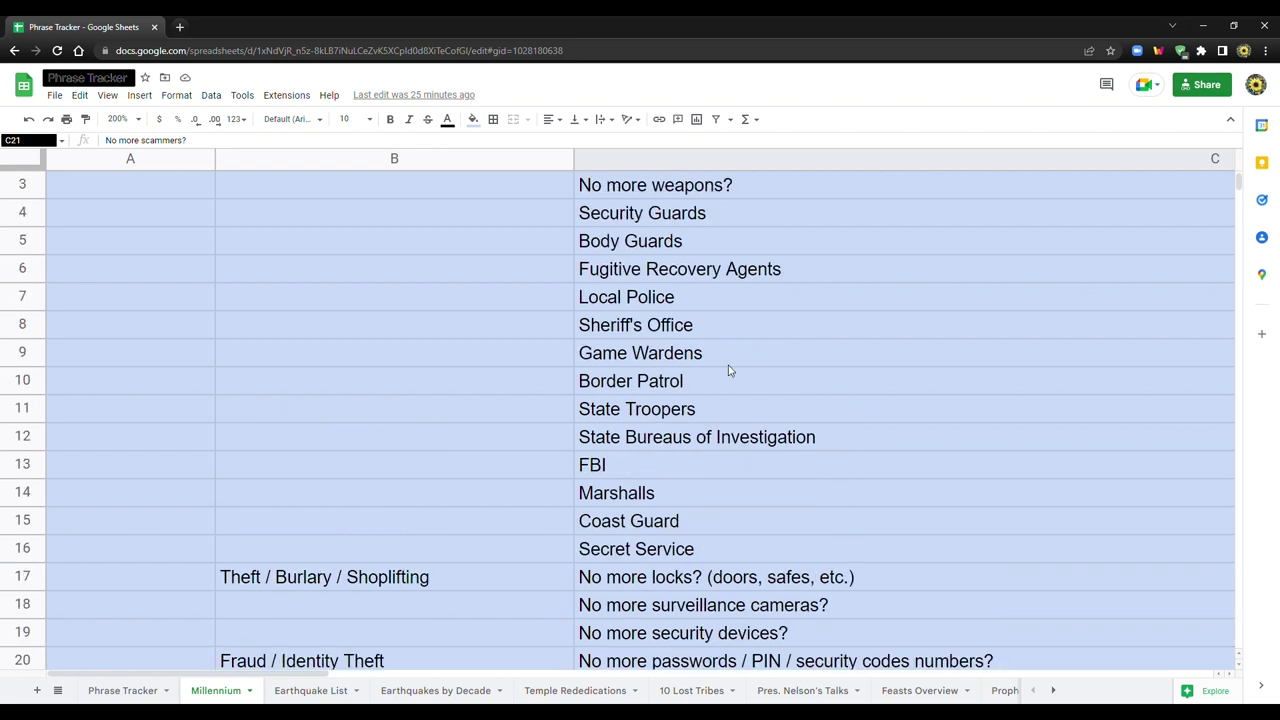
pyautogui.scroll(-3, 727, 372)
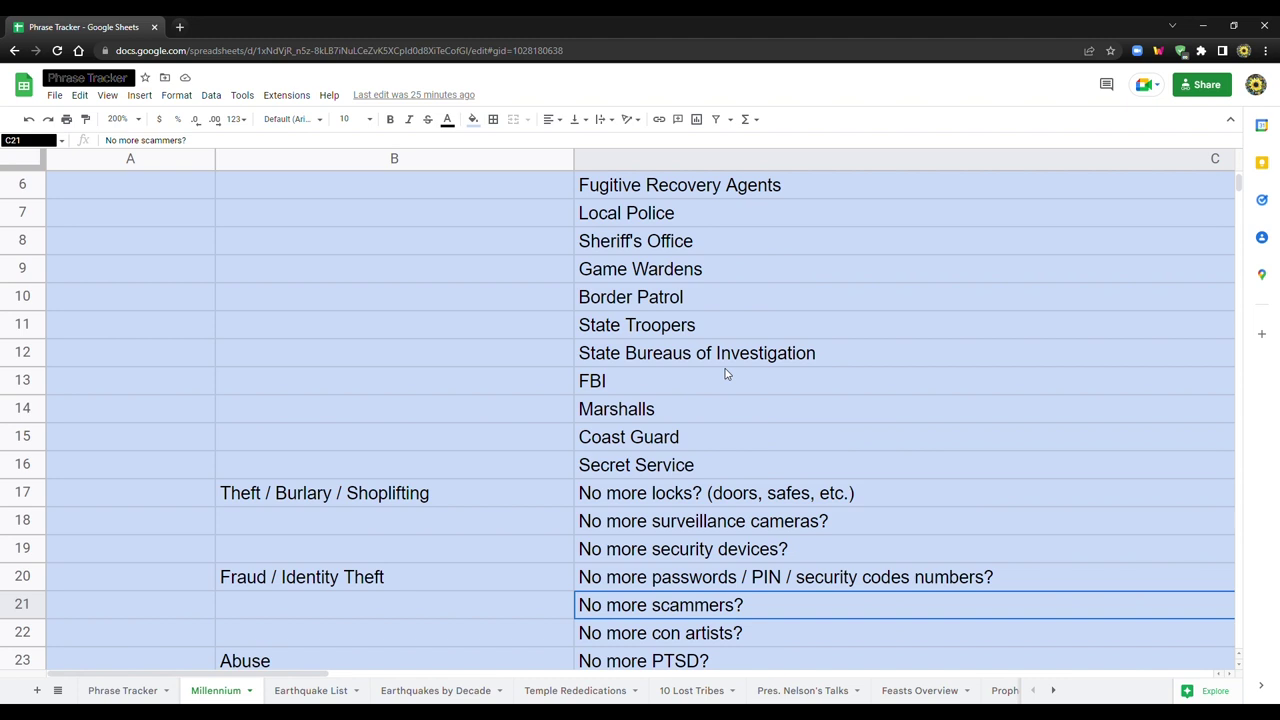
pyautogui.scroll(-2, 727, 374)
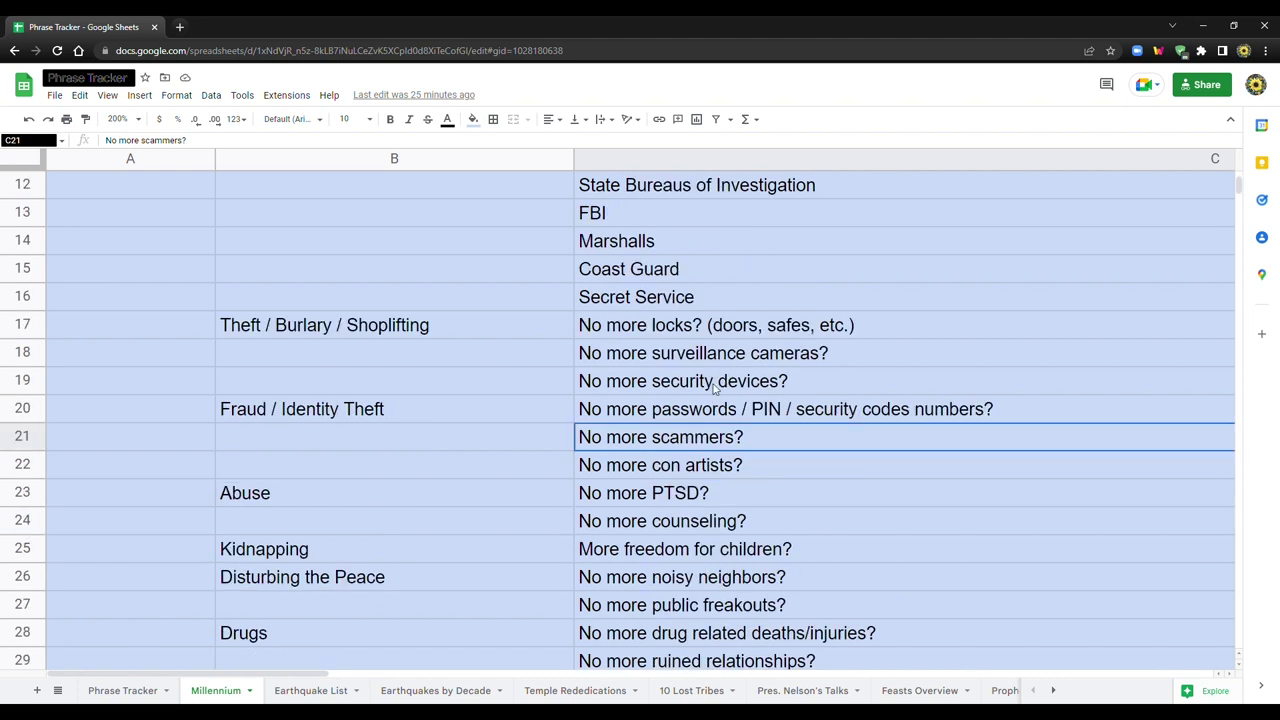
pyautogui.scroll(-1, 714, 388)
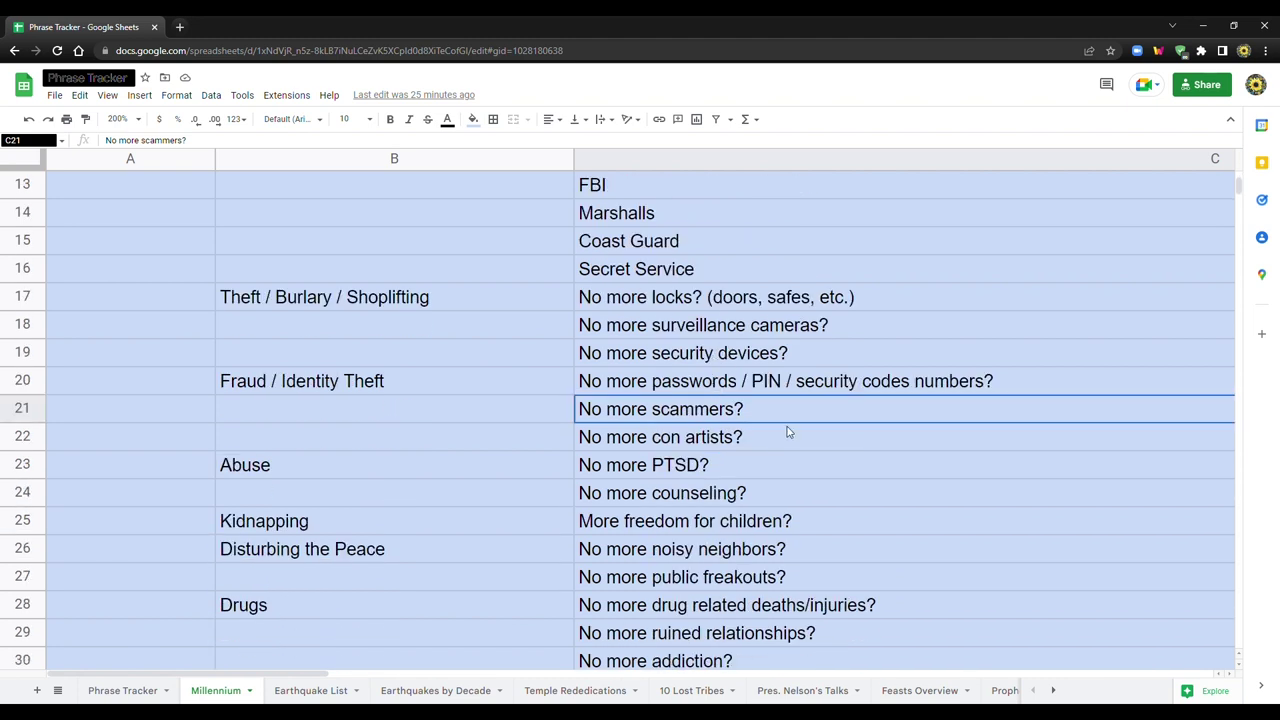
pyautogui.scroll(-1, 805, 449)
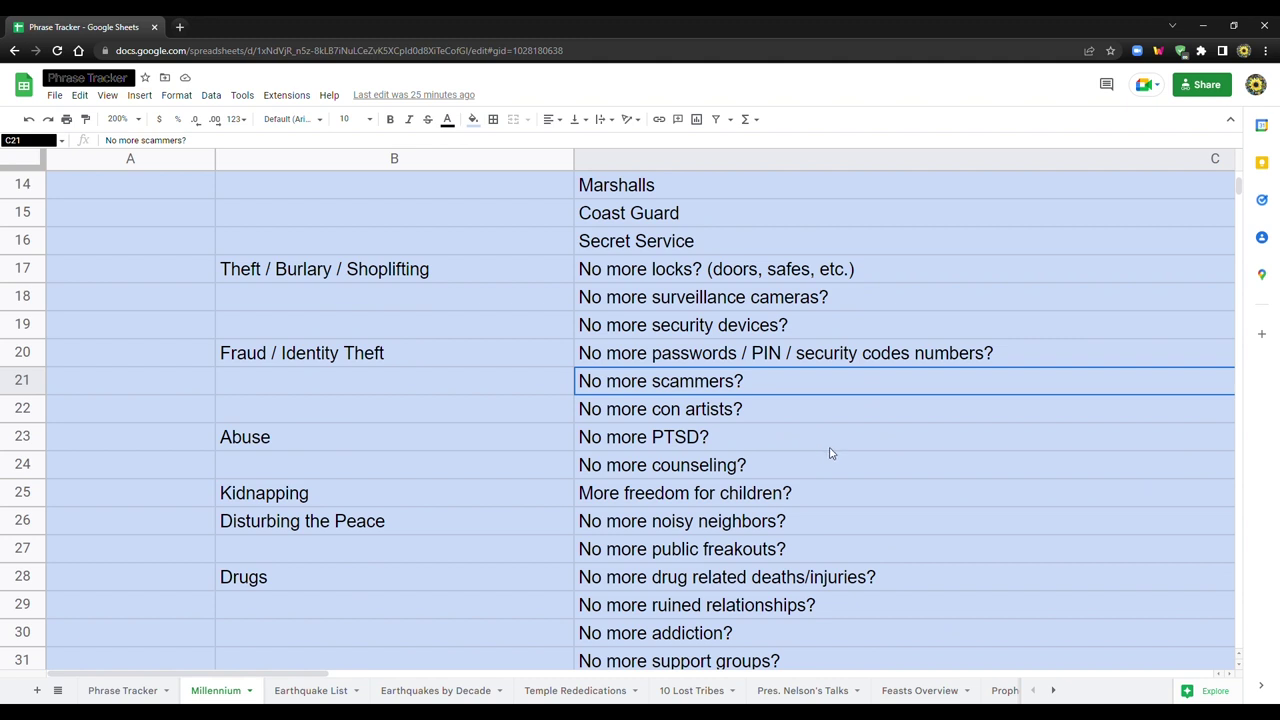
pyautogui.scroll(13, 829, 453)
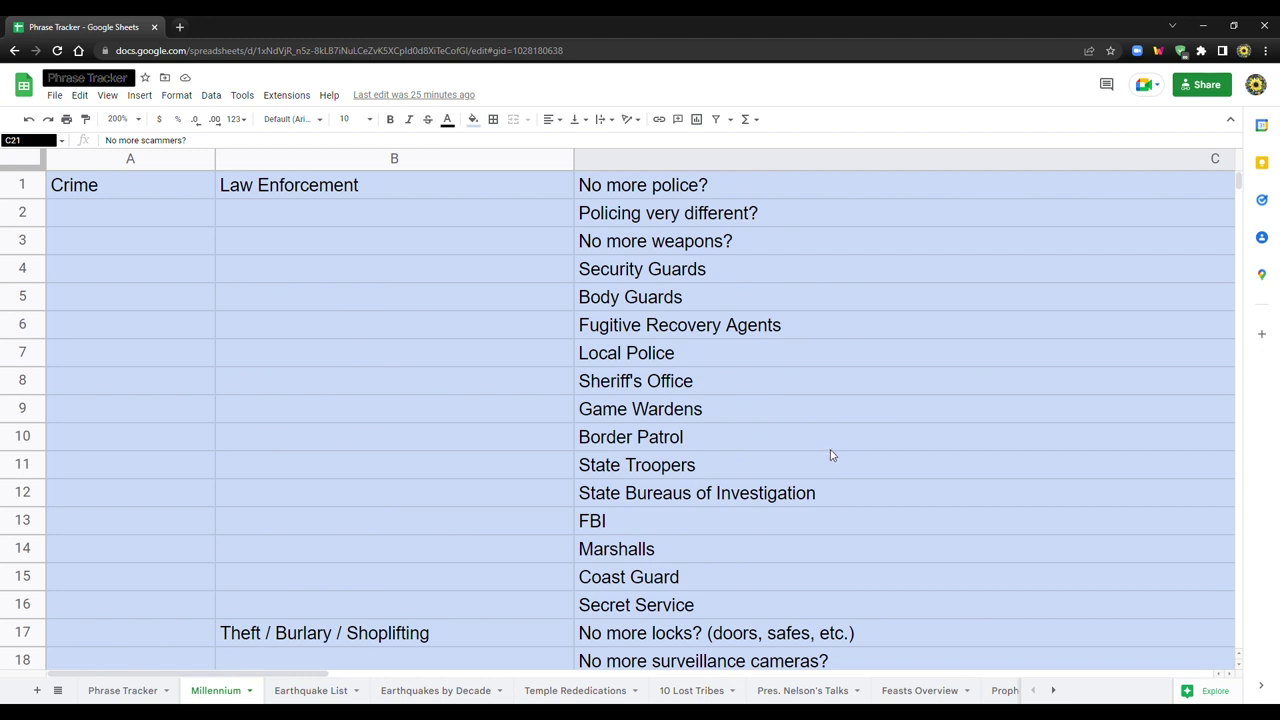
pyautogui.scroll(-12, 830, 455)
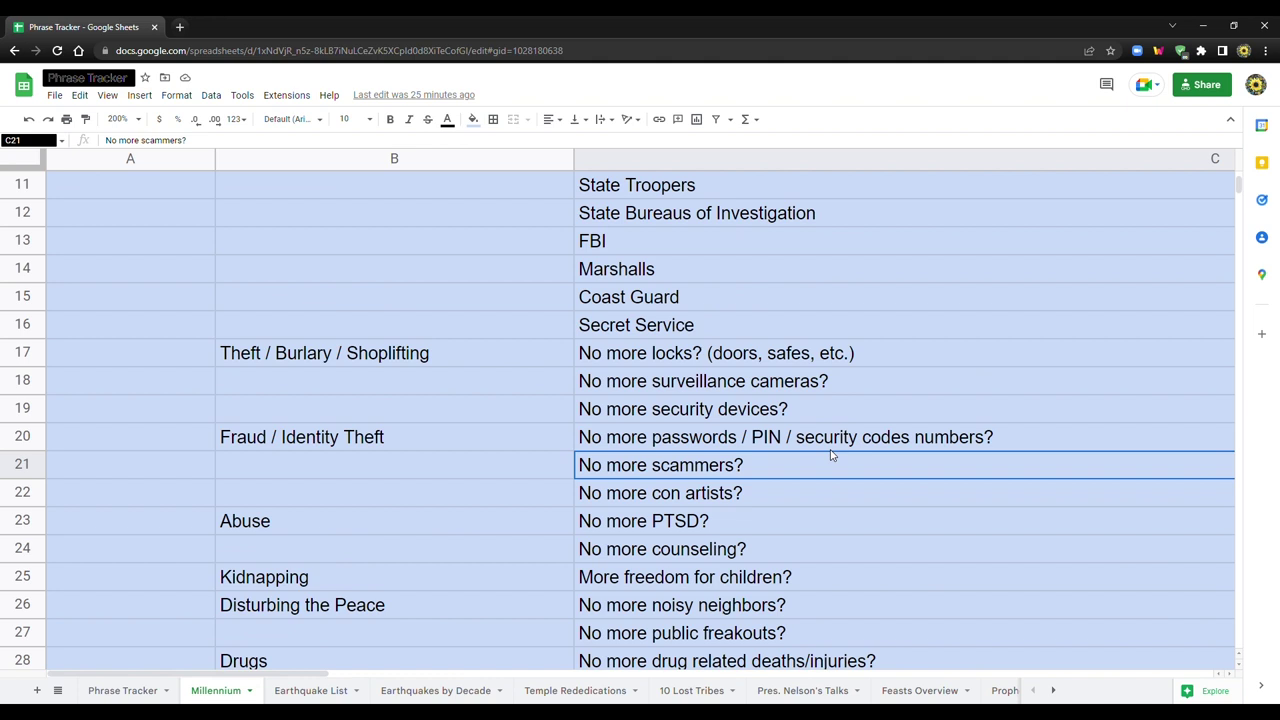
pyautogui.scroll(-1, 835, 465)
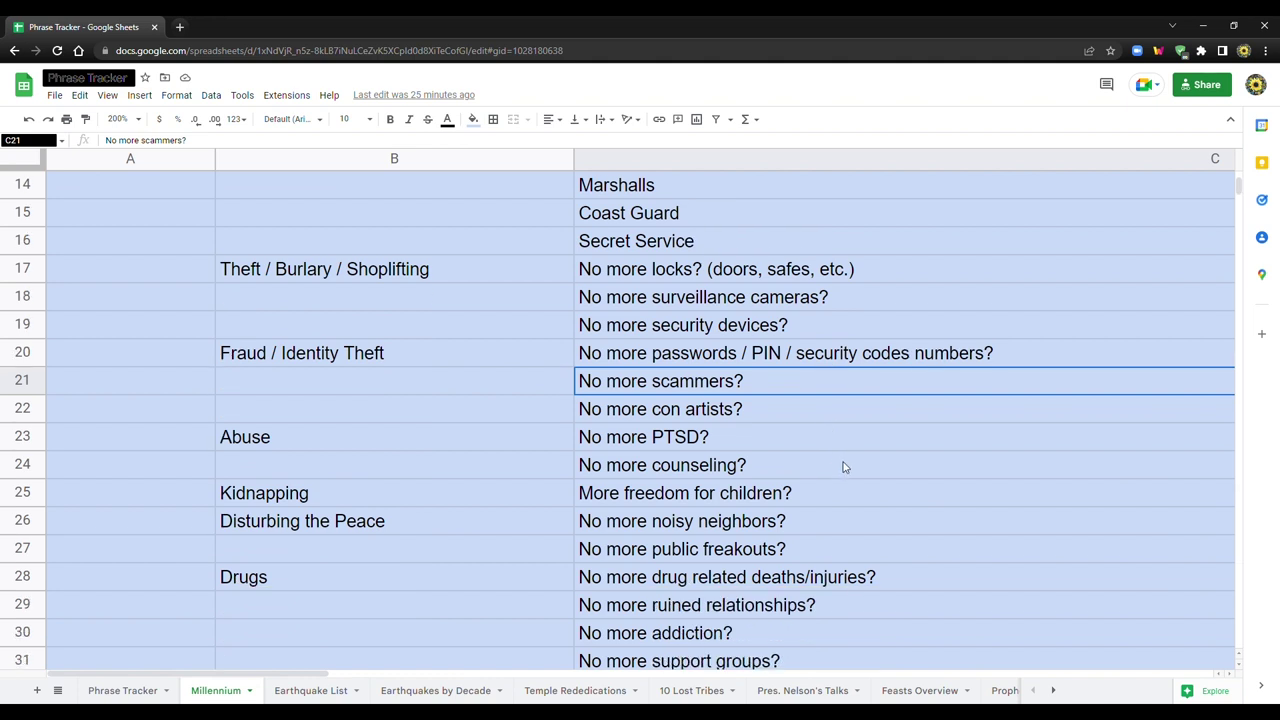
pyautogui.scroll(-1, 866, 467)
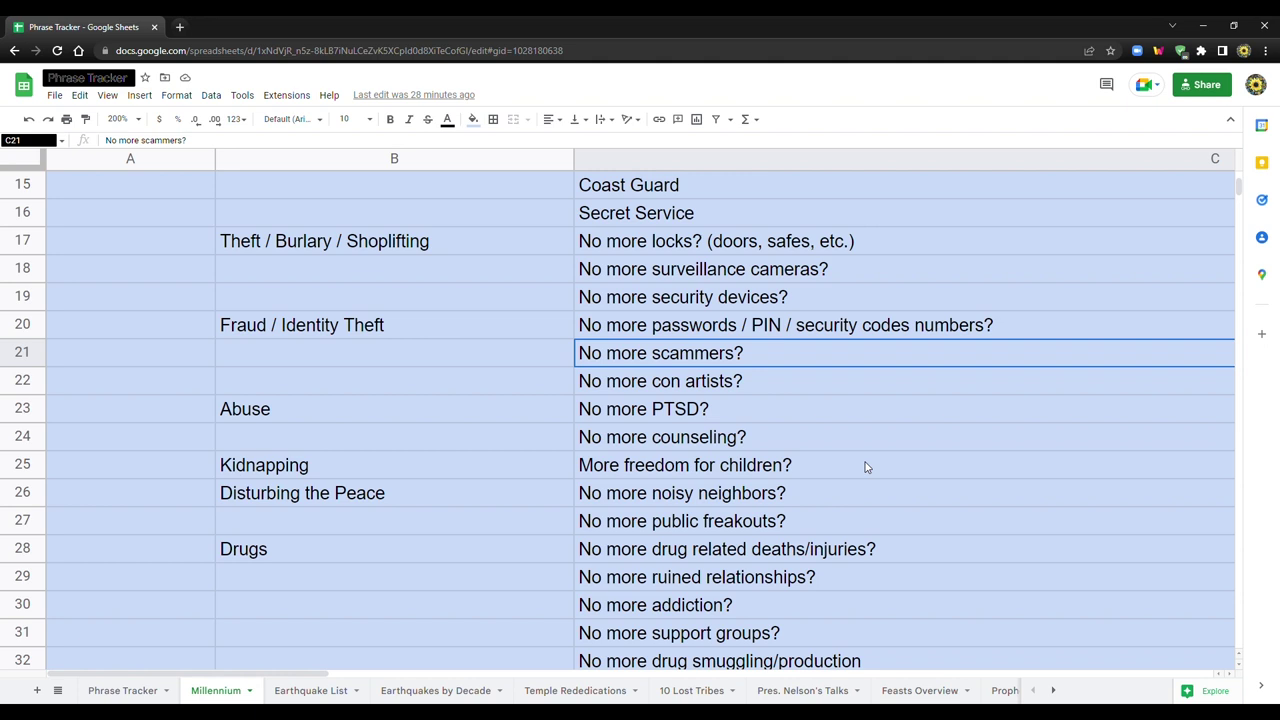
# - Insert a blank row above the Fraud / Identity Theft row and select its column C cell
pyautogui.click(24, 328)
pyautogui.rightClick(24, 328)
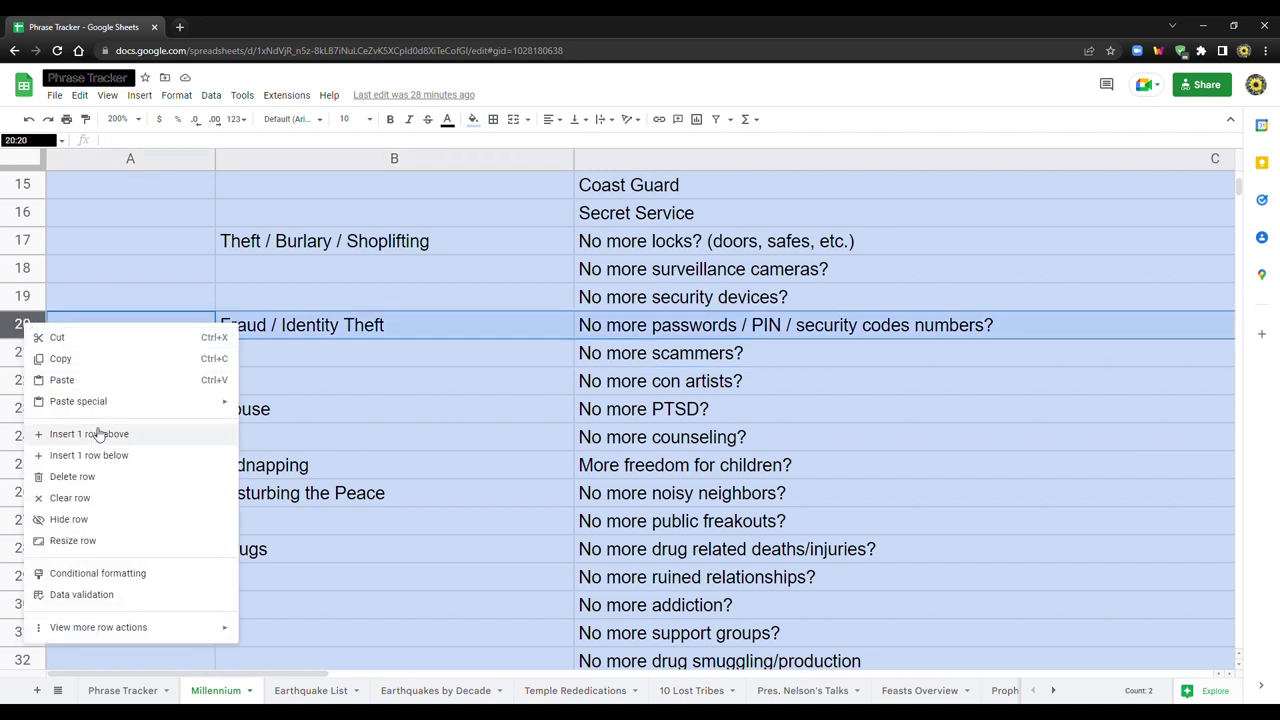
pyautogui.click(98, 433)
pyautogui.click(607, 325)
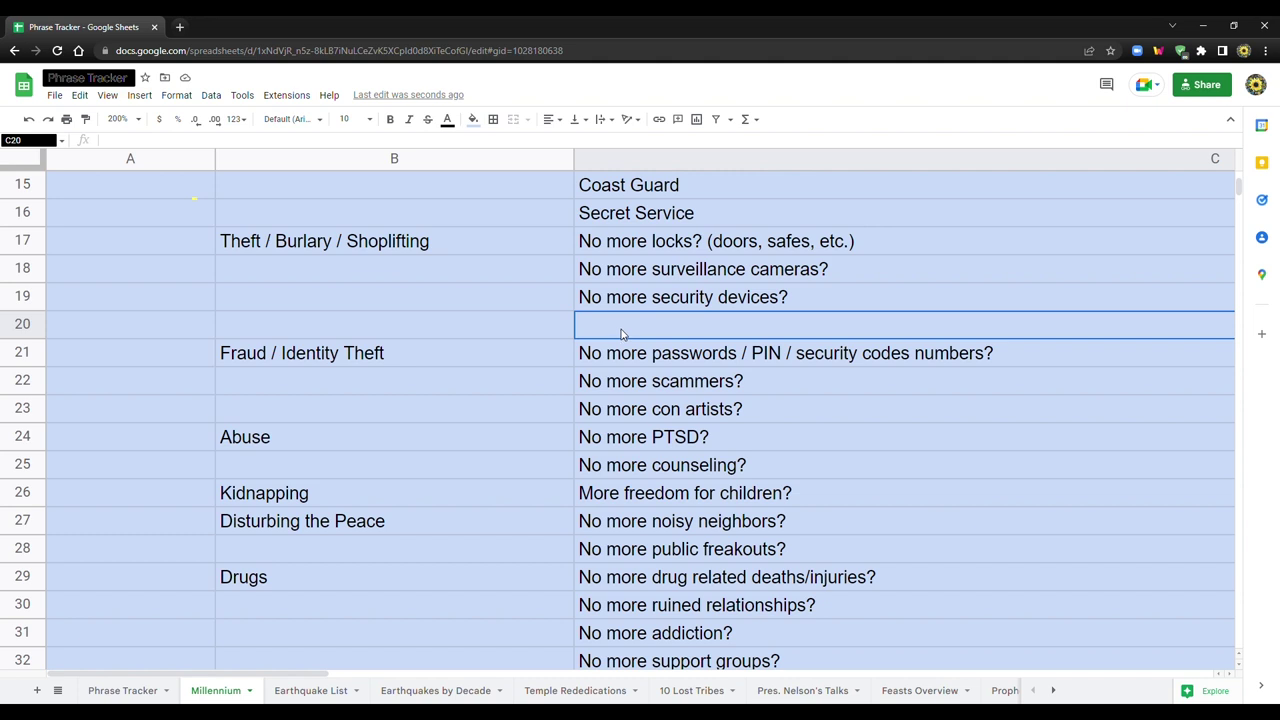
# - Shorten the first Fraud / Identity Theft entry in column C to "No more passwords / PIN / security codes?"
pyautogui.scroll(-3, 757, 371)
pyautogui.click(800, 351)
pyautogui.scroll(-1, 800, 352)
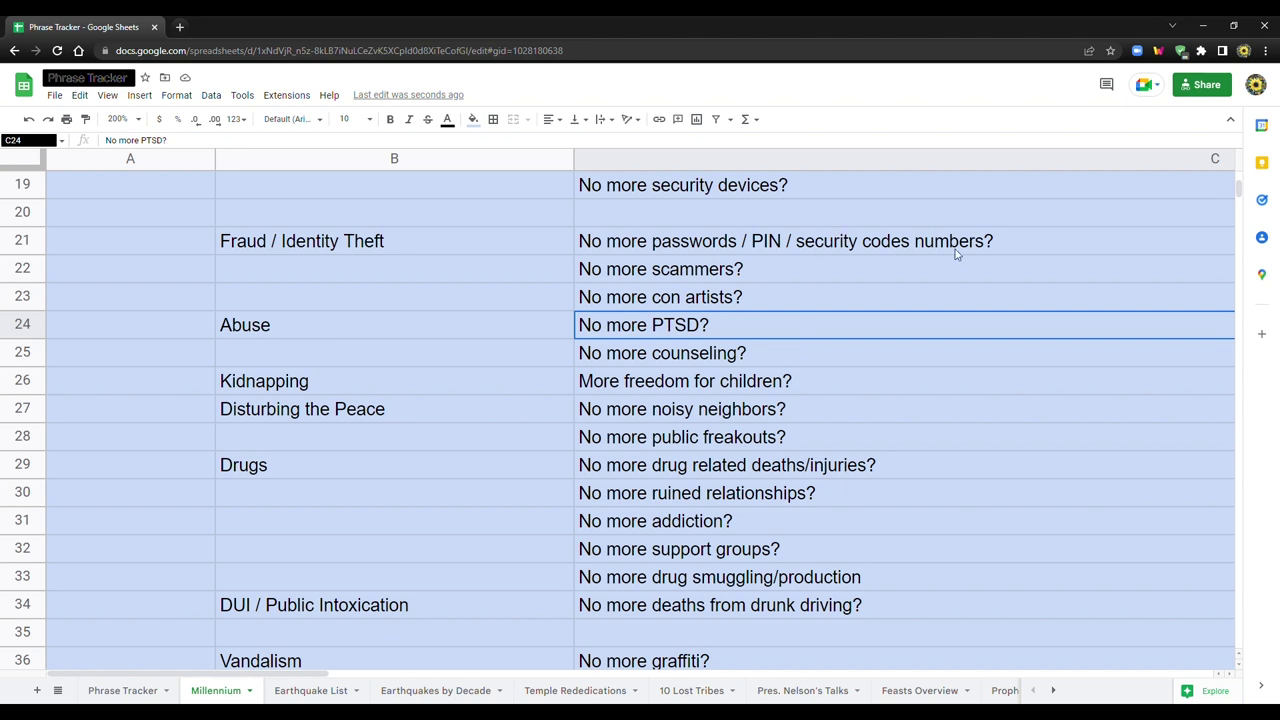
pyautogui.click(920, 246)
pyautogui.doubleClick(920, 246)
pyautogui.moveTo(390, 242); pyautogui.dragTo(463, 249)
pyautogui.press('BackSpace')
pyautogui.press('BackSpace')
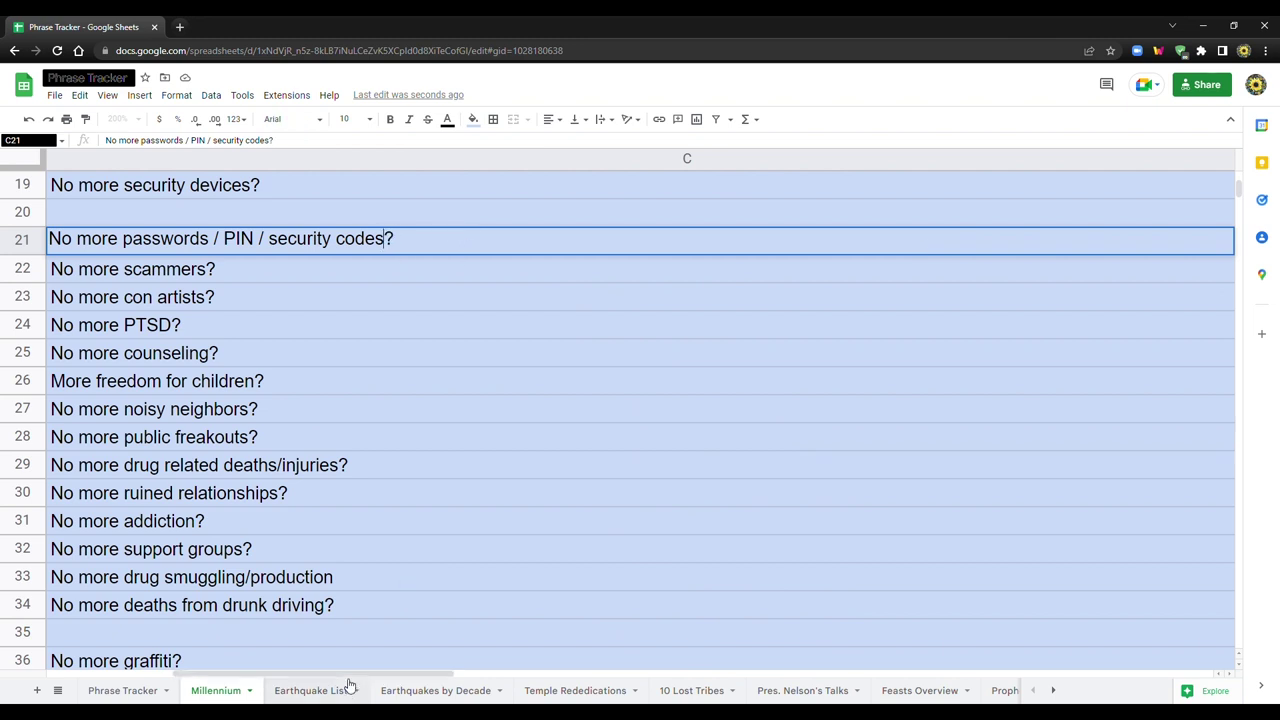
pyautogui.moveTo(340, 680); pyautogui.dragTo(223, 681)
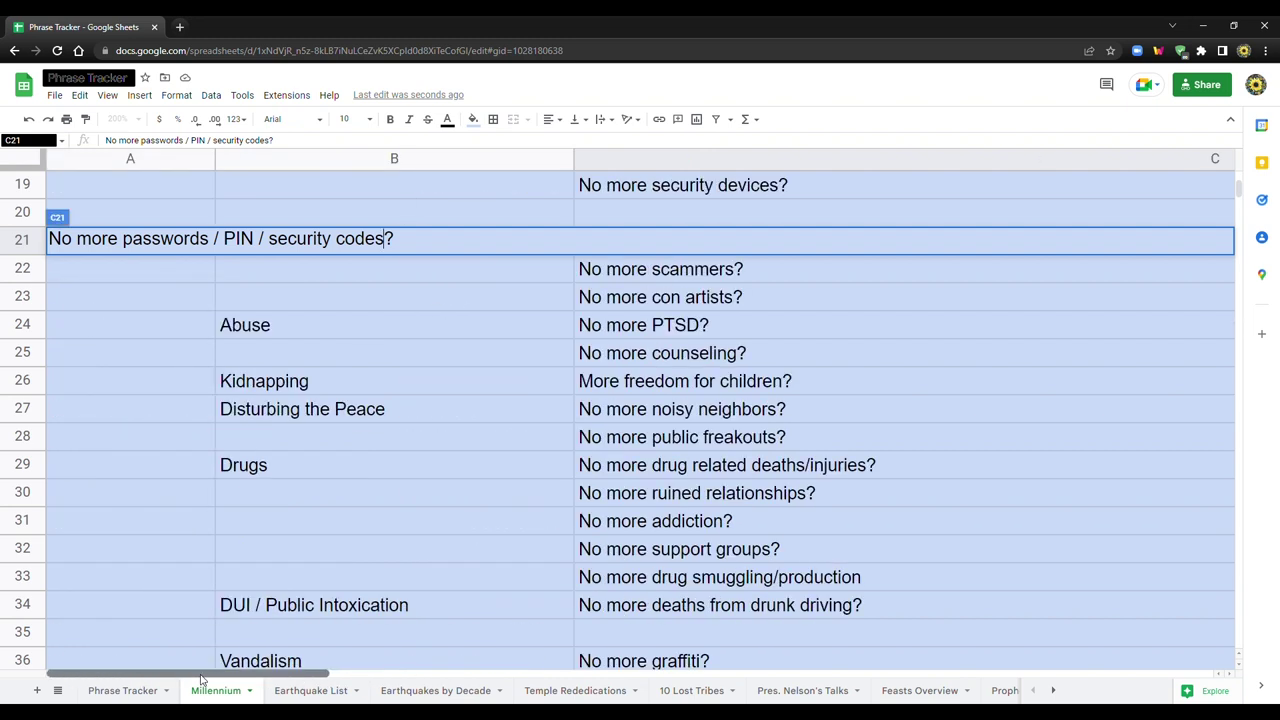
pyautogui.click(137, 361)
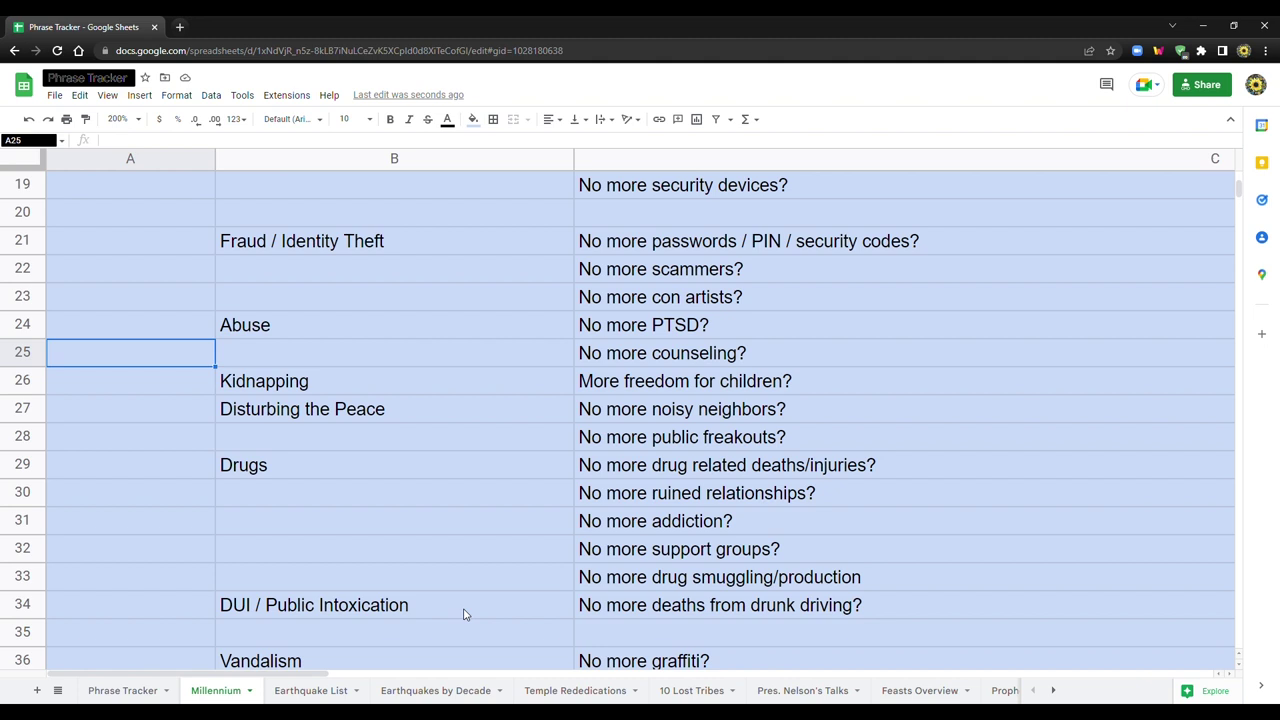
# - Review the remaining Crime entries from Abuse to Bribery, including the blank row below DUI / Public Intoxication
pyautogui.scroll(-3, 477, 605)
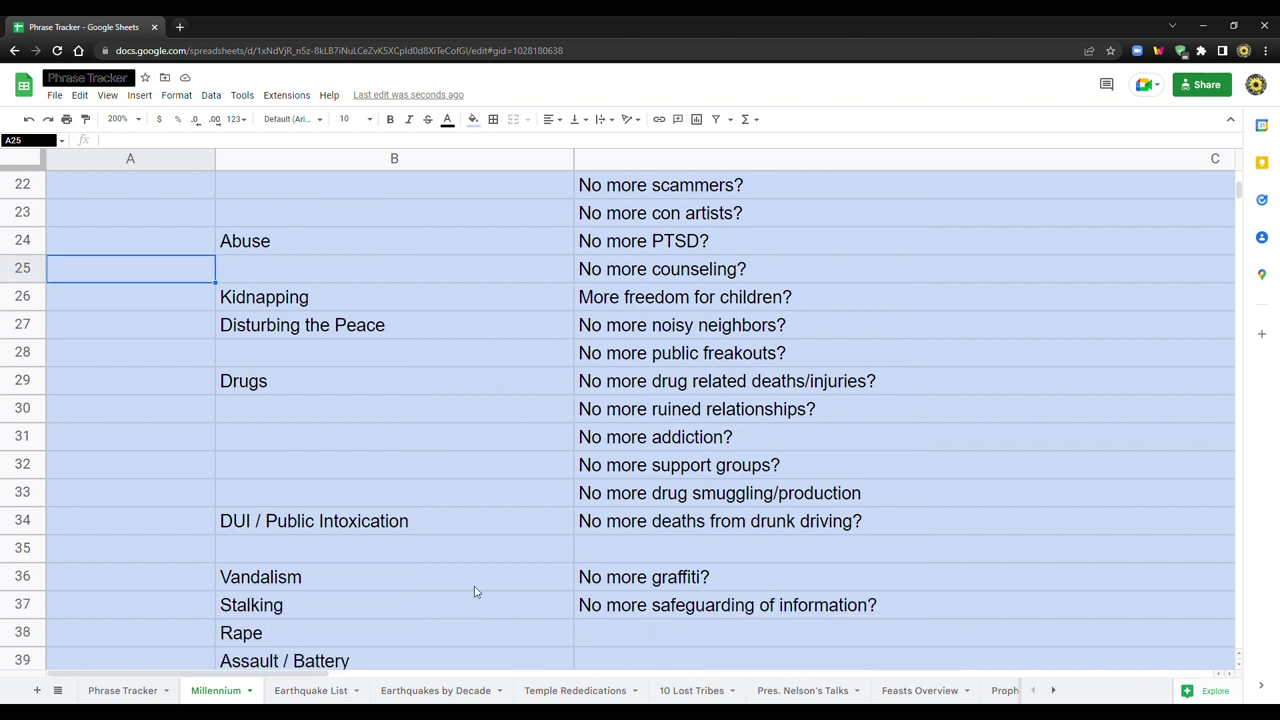
pyautogui.click(462, 555)
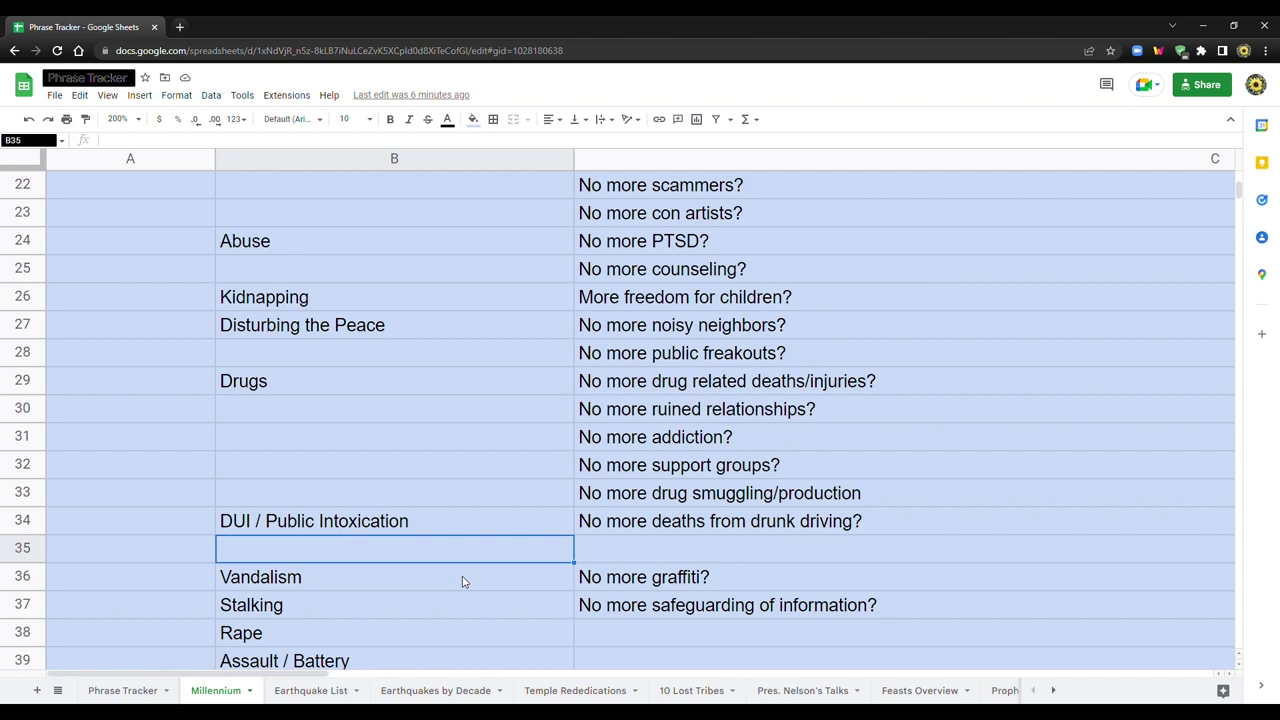
pyautogui.scroll(-2, 460, 594)
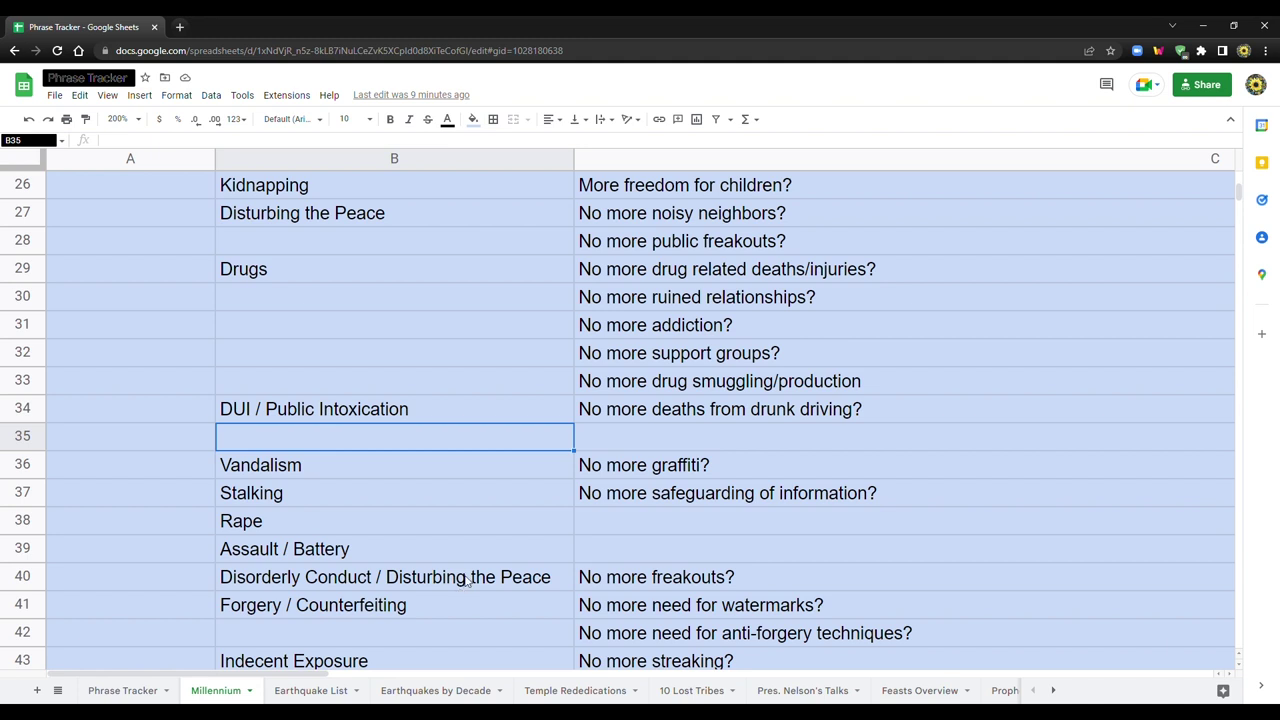
pyautogui.scroll(-1, 464, 581)
pyautogui.scroll(-1, 465, 581)
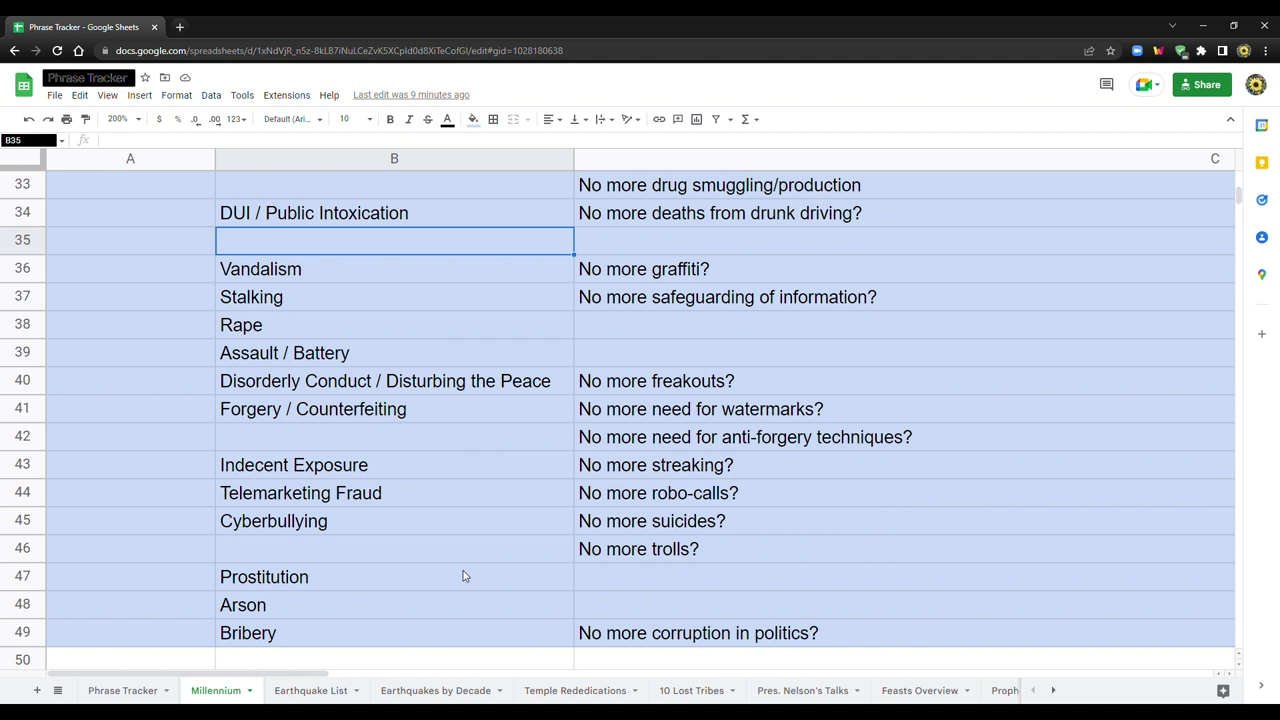
pyautogui.scroll(1, 463, 576)
pyautogui.scroll(1, 463, 576)
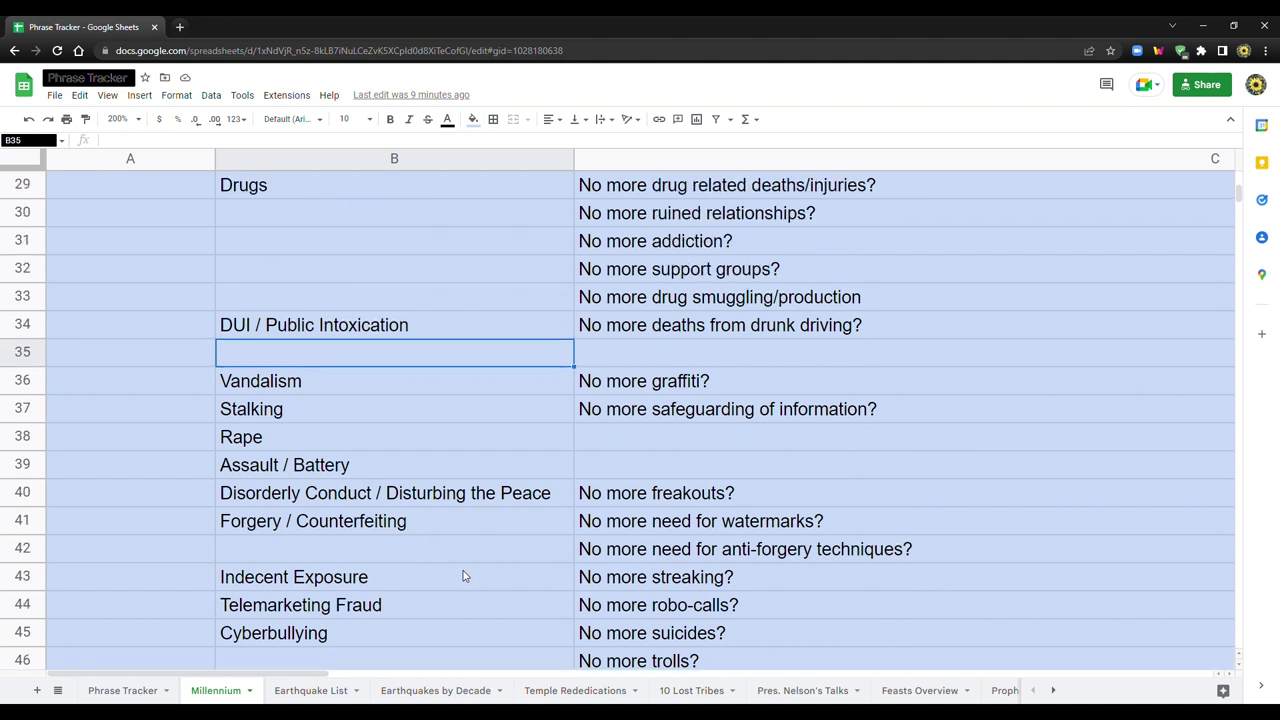
pyautogui.scroll(4, 463, 576)
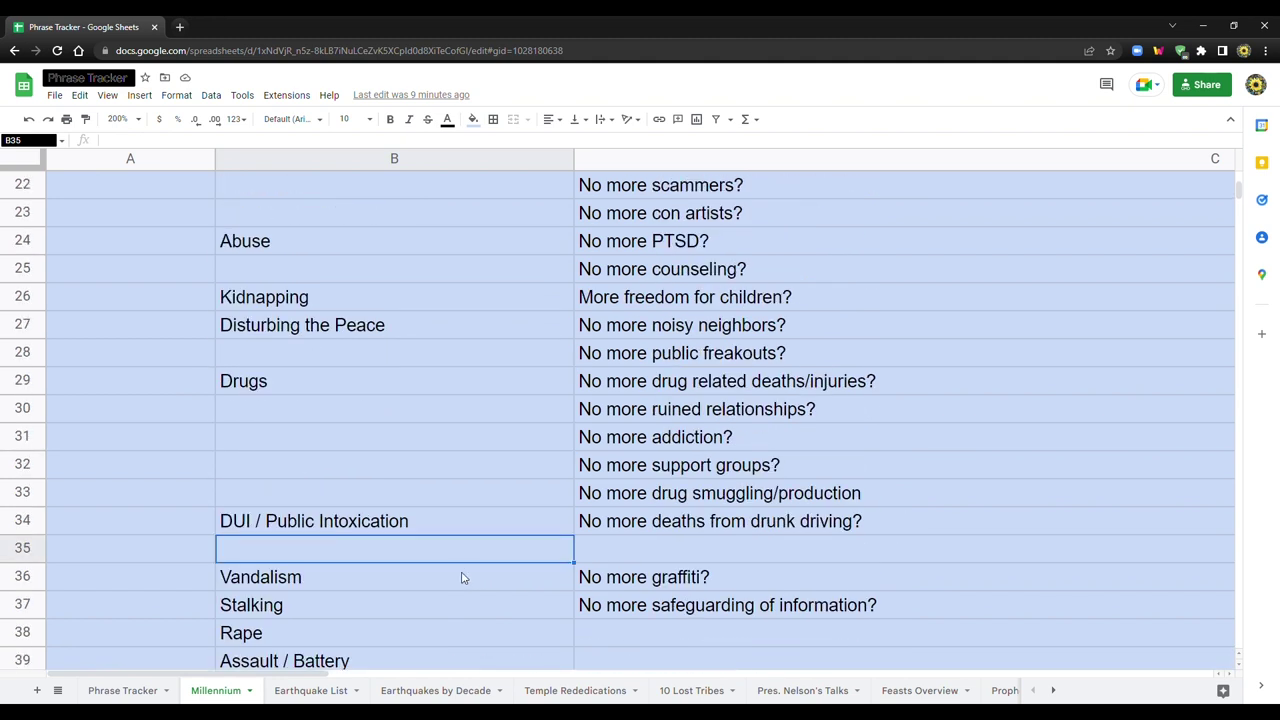
pyautogui.scroll(-1, 460, 578)
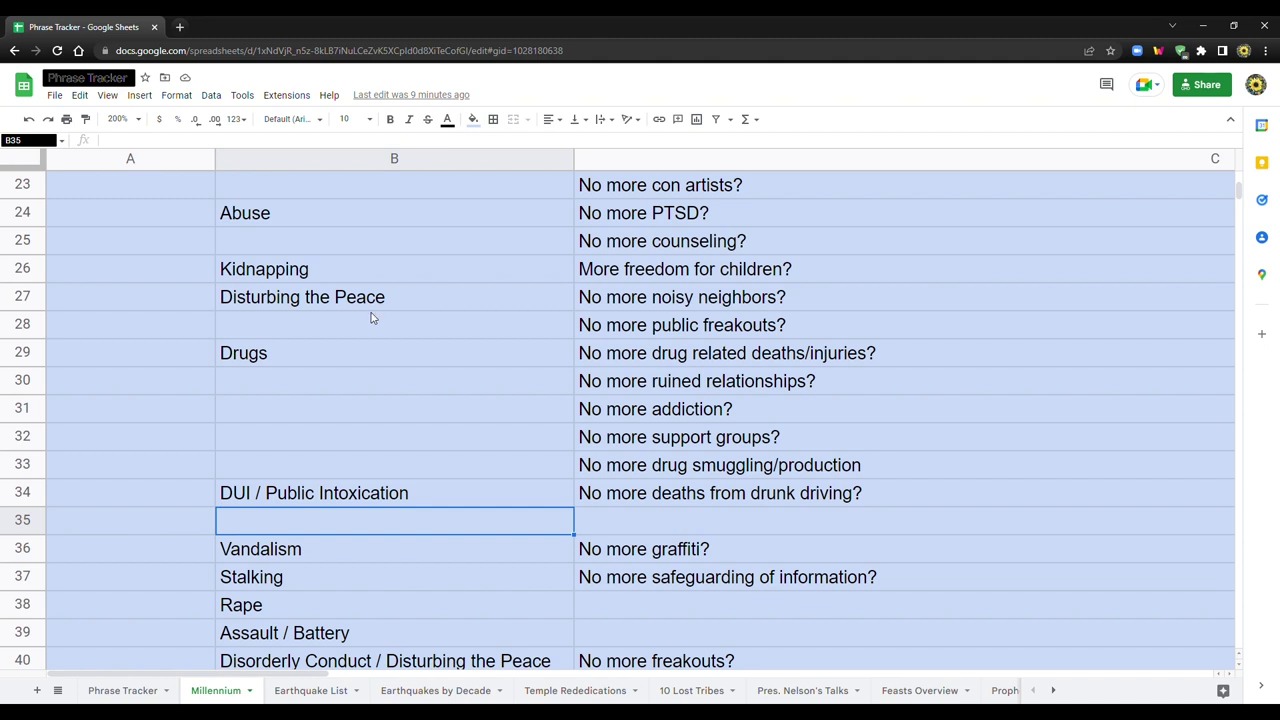
pyautogui.scroll(-1, 367, 364)
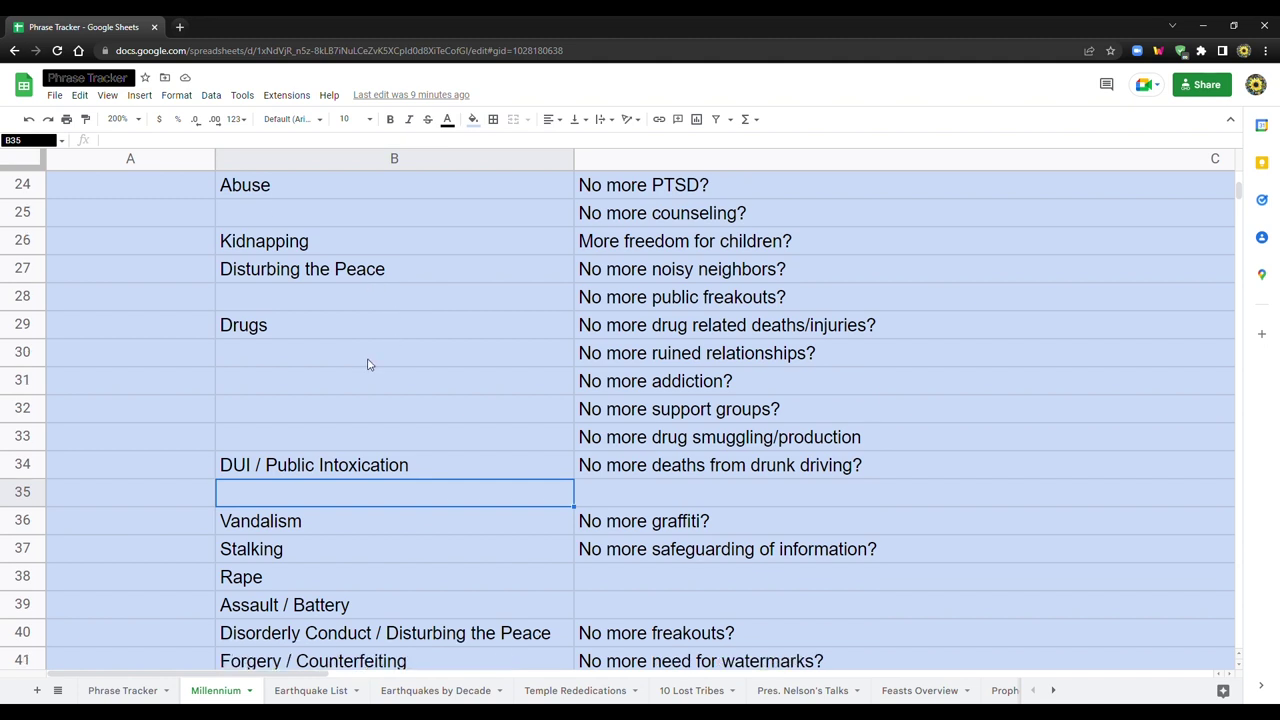
pyautogui.scroll(-2, 367, 364)
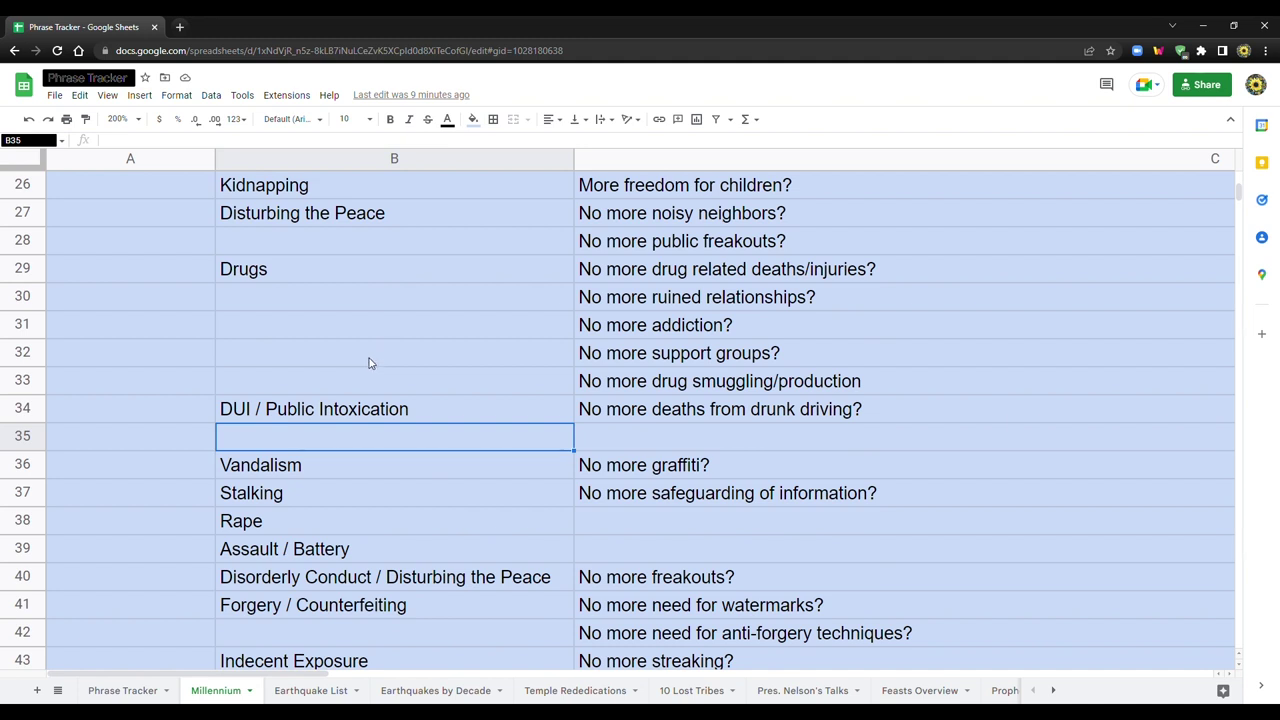
pyautogui.scroll(-1, 368, 363)
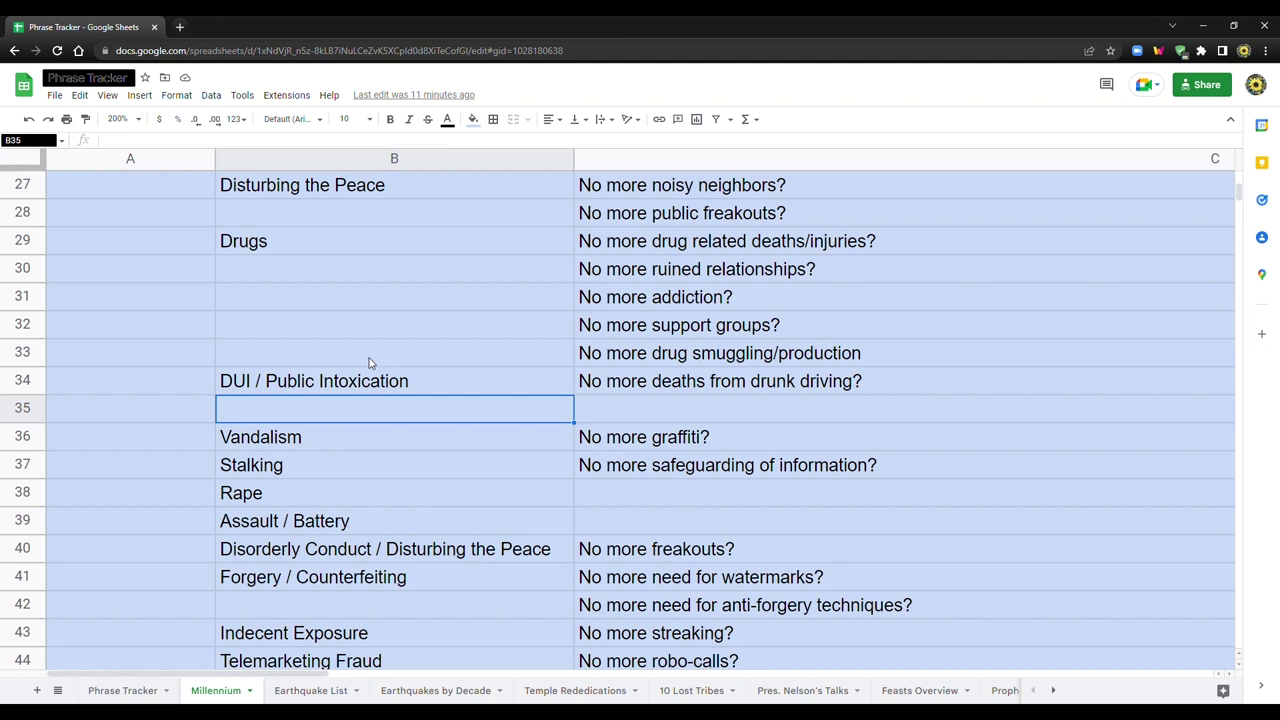
pyautogui.click(652, 414)
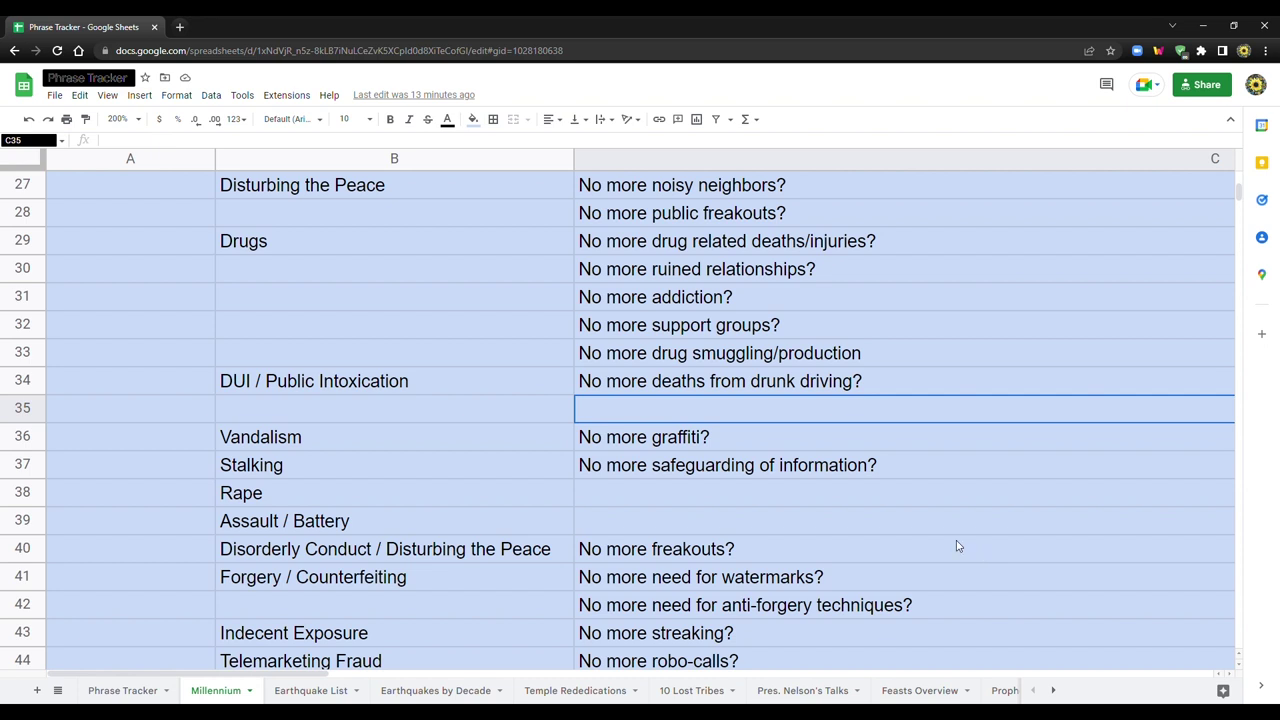
# - Insert a blank row above the Stalking row and select its column C cell
pyautogui.scroll(-2, 930, 542)
pyautogui.scroll(-1, 930, 542)
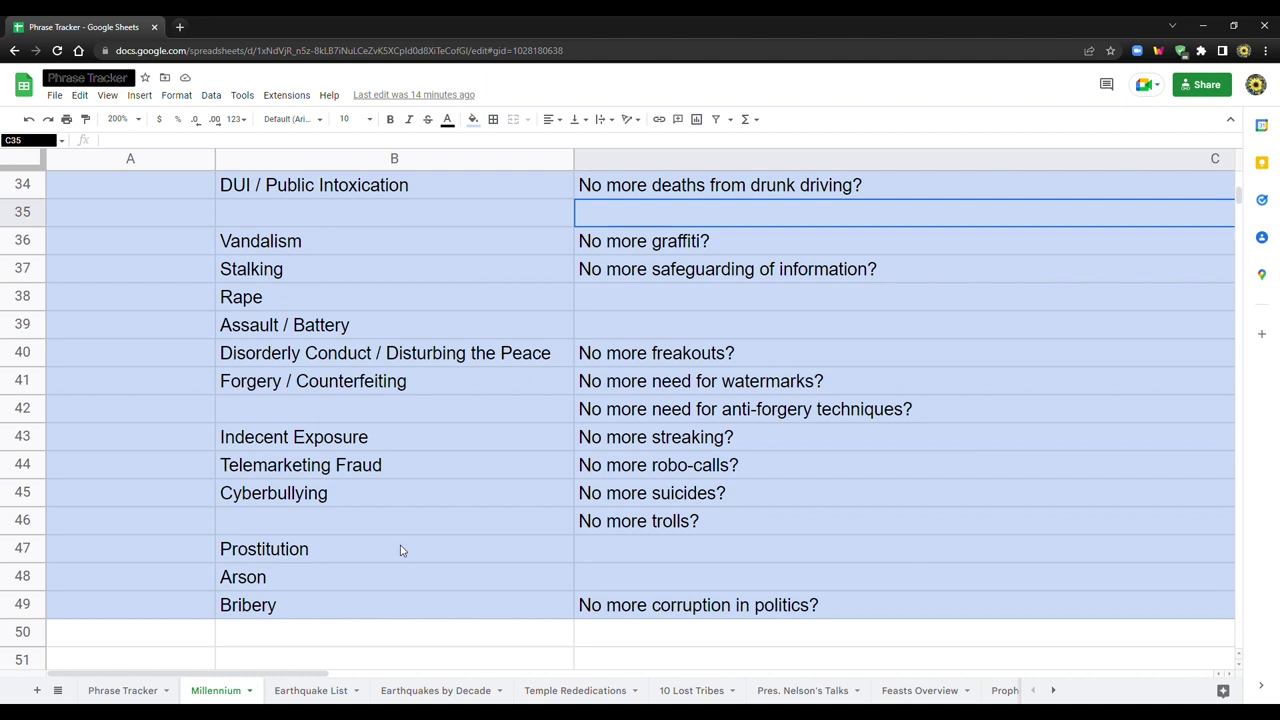
pyautogui.click(20, 270)
pyautogui.rightClick(20, 270)
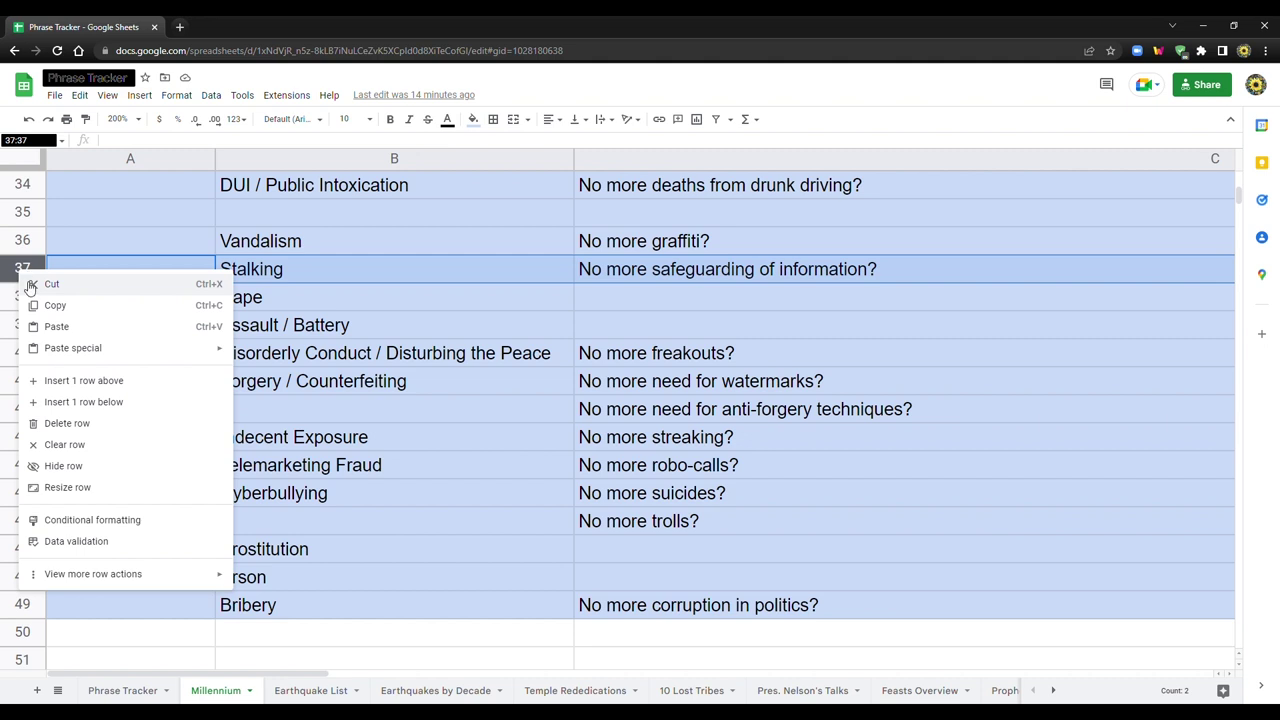
pyautogui.click(72, 385)
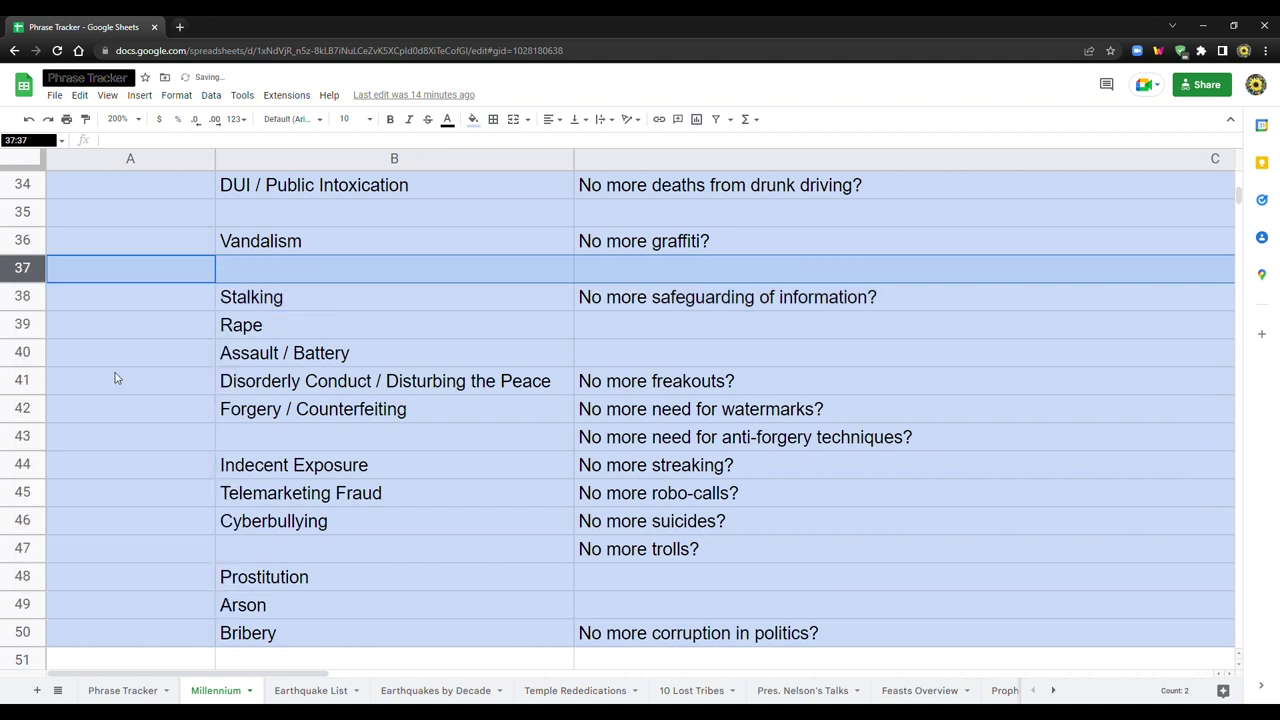
pyautogui.click(596, 268)
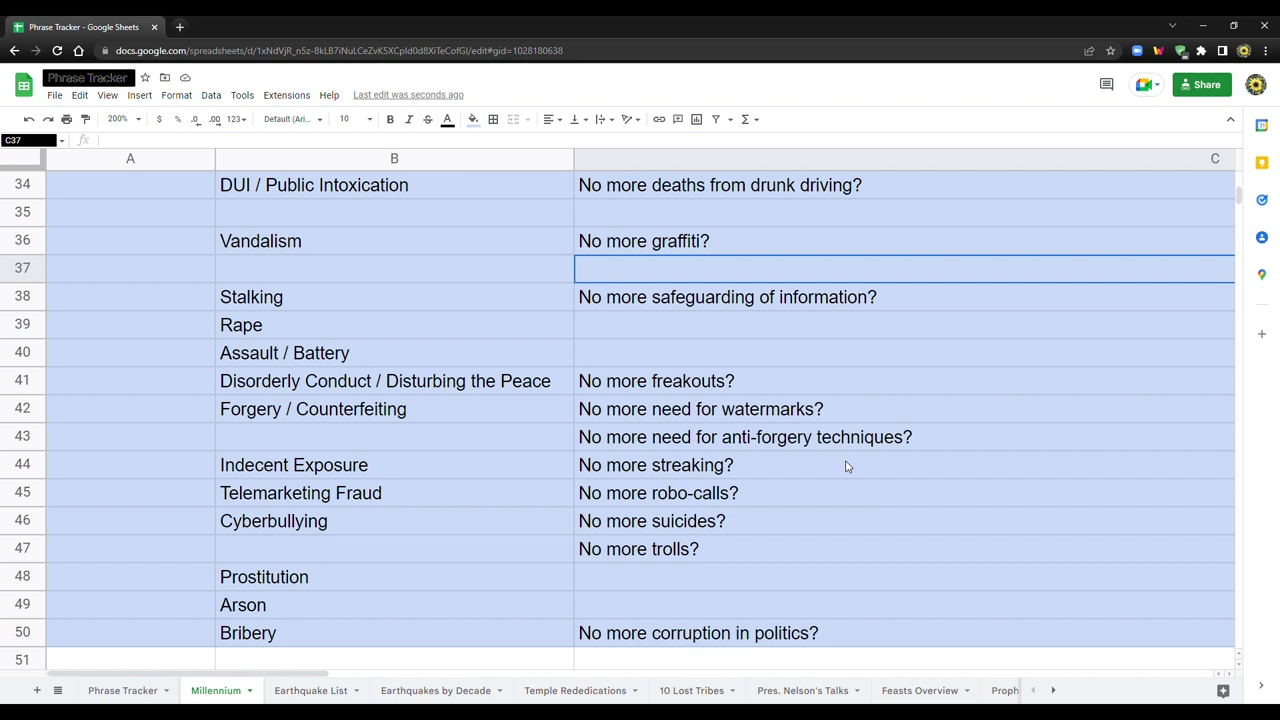
# - Enter "Public bathrooms" in column C of the blank row between Vandalism and Stalking
pyautogui.write('P')
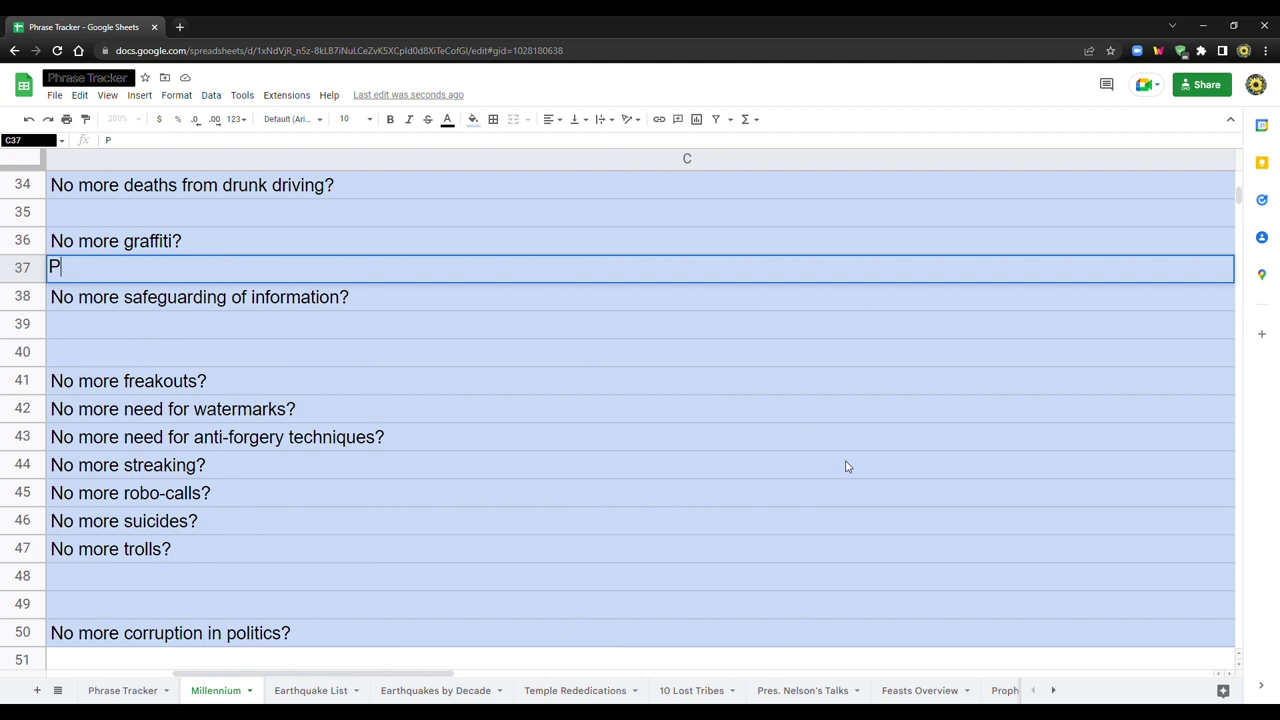
pyautogui.write('ublic bathrooms')
pyautogui.press('Return')
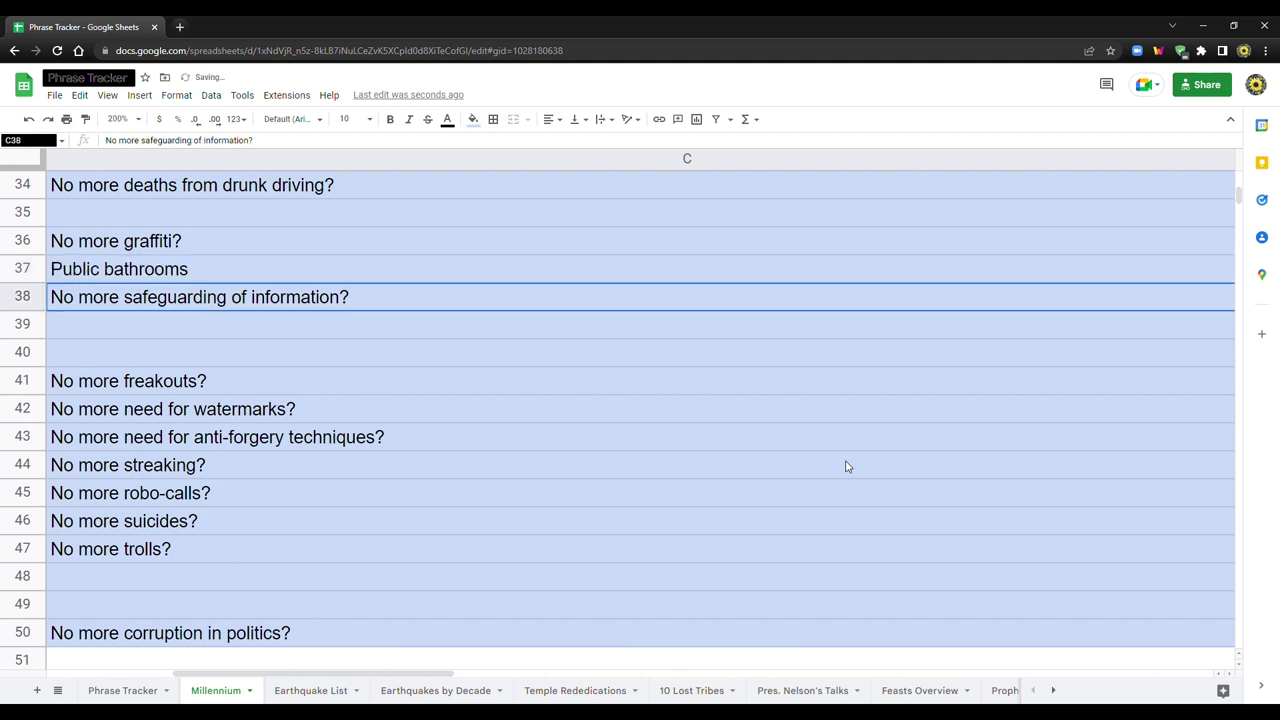
pyautogui.moveTo(450, 673); pyautogui.dragTo(324, 673)
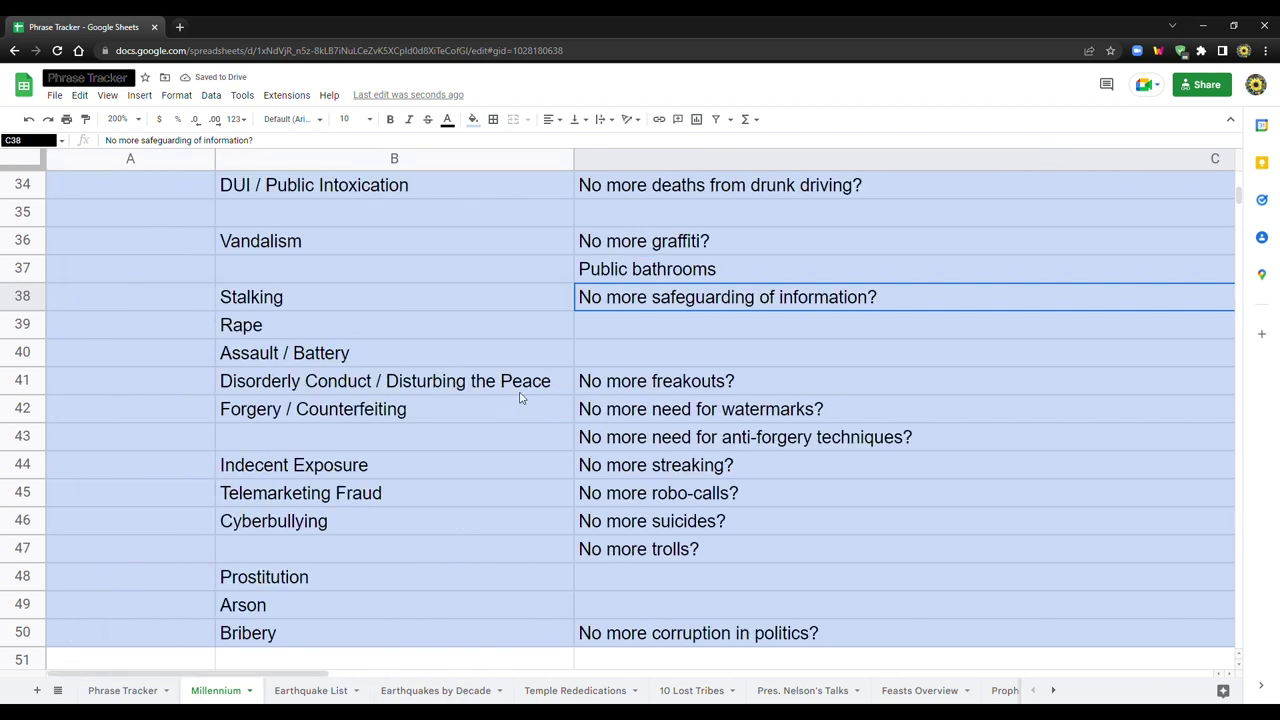
pyautogui.click(600, 273)
pyautogui.click(527, 307)
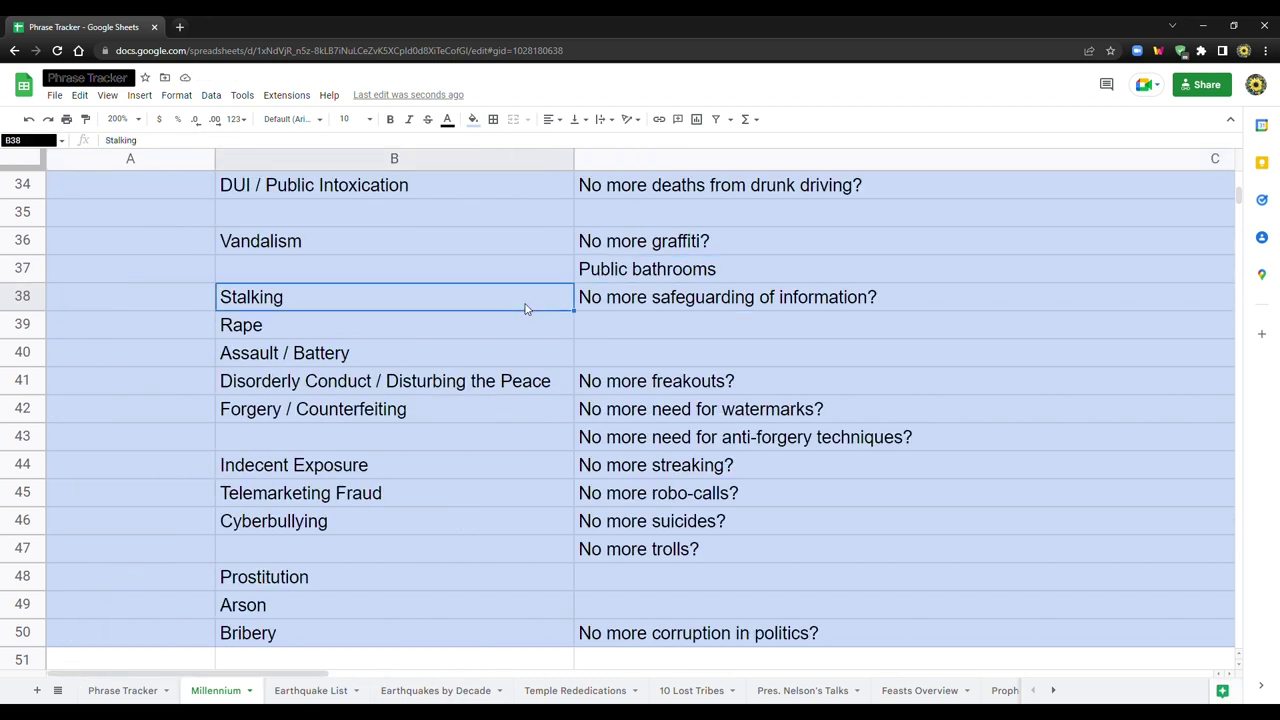
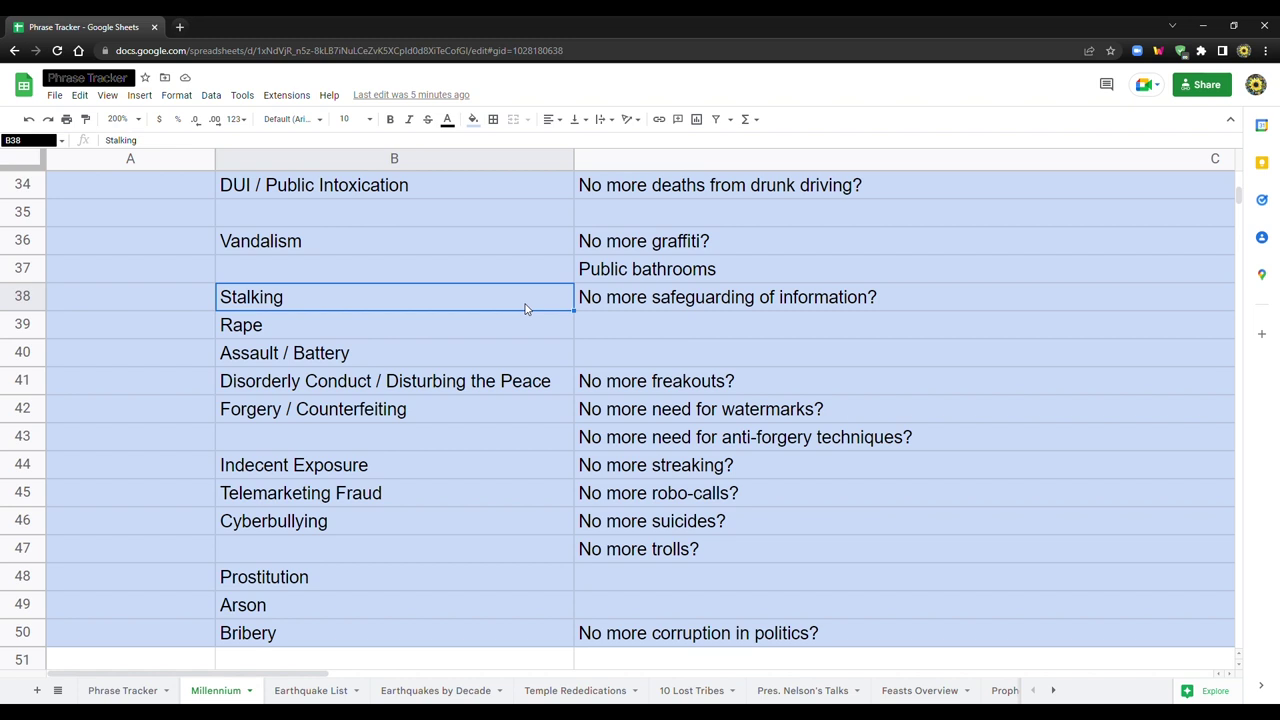
# - Enter "No more Mugging?" in column C for the Assault / Battery topic
pyautogui.click(622, 363)
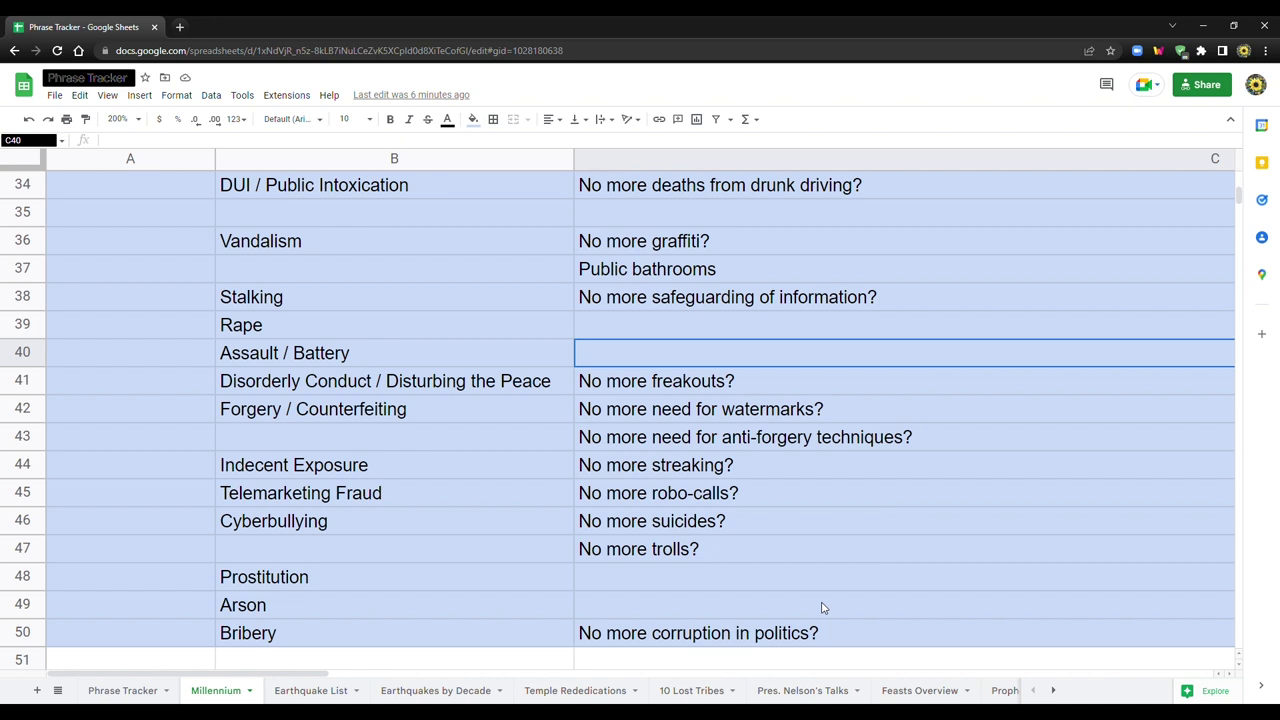
pyautogui.write('Muggin')
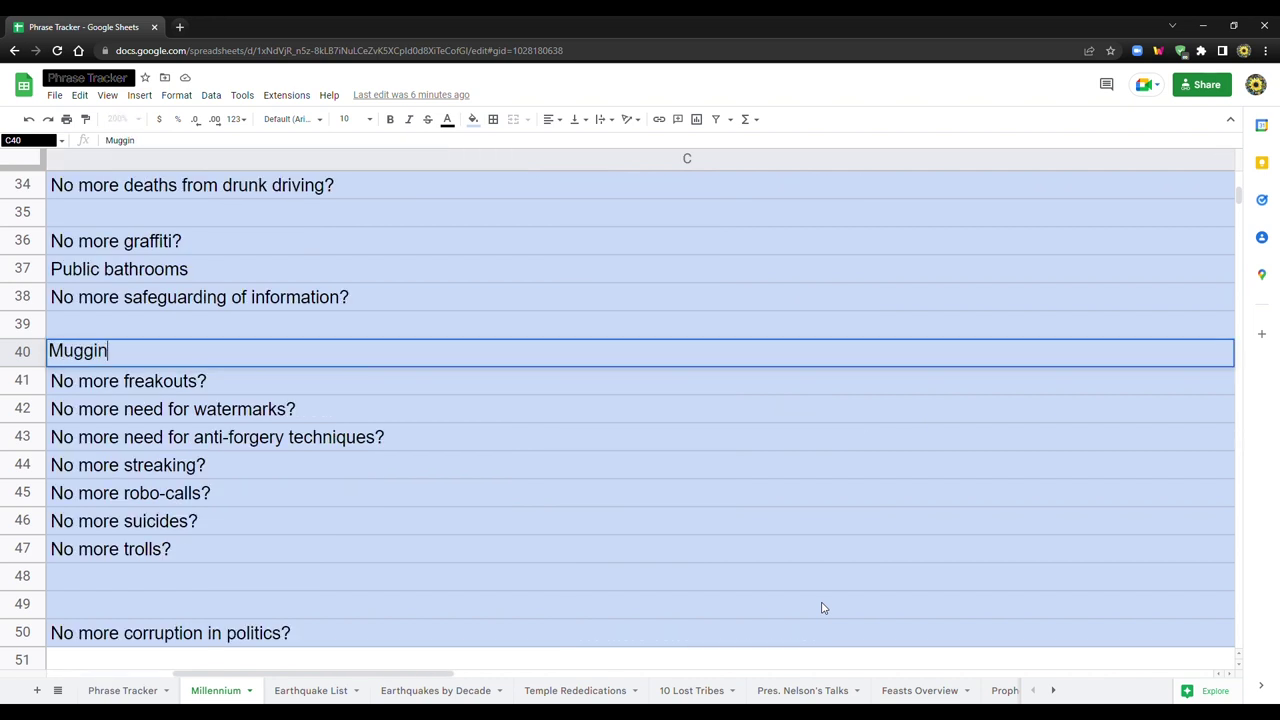
pyautogui.write('g?')
pyautogui.press('Return')
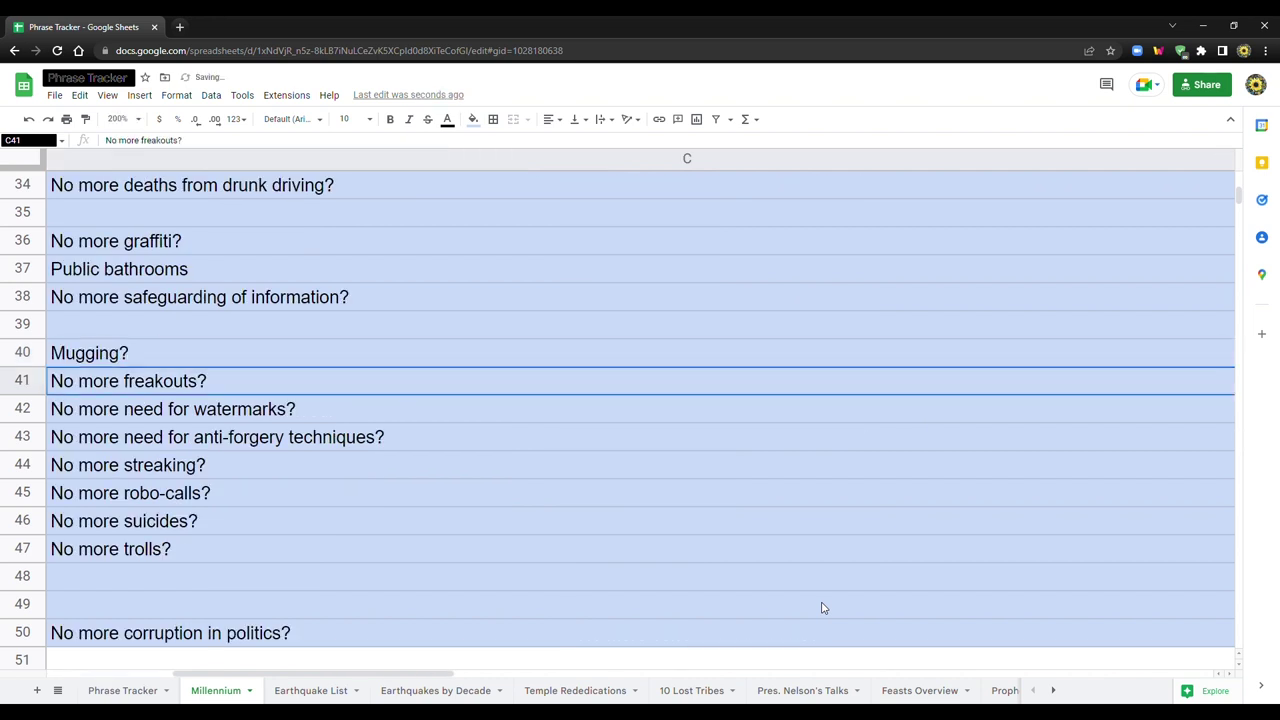
pyautogui.doubleClick(68, 352)
pyautogui.click(56, 356)
pyautogui.write('No more')
pyautogui.press('Return')
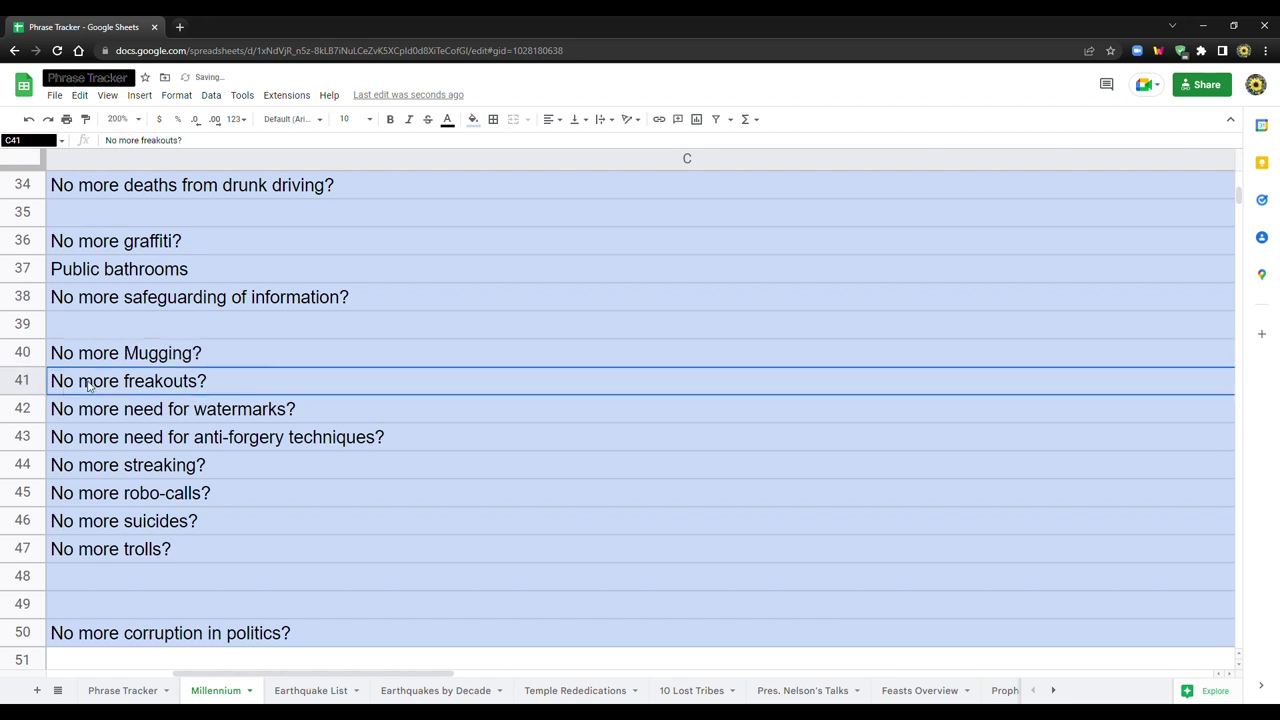
pyautogui.moveTo(270, 674); pyautogui.dragTo(143, 676)
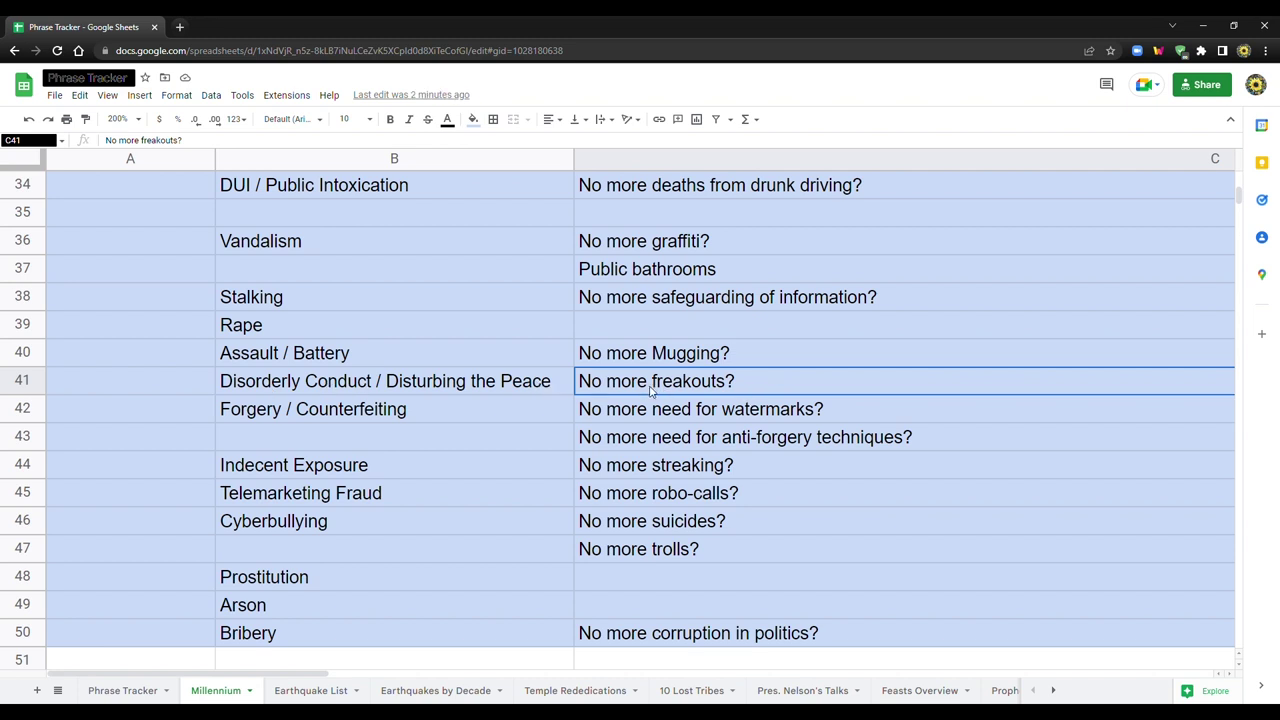
# - Insert a blank row above the Indecent Exposure row and select its column B cell
pyautogui.scroll(-3, 553, 477)
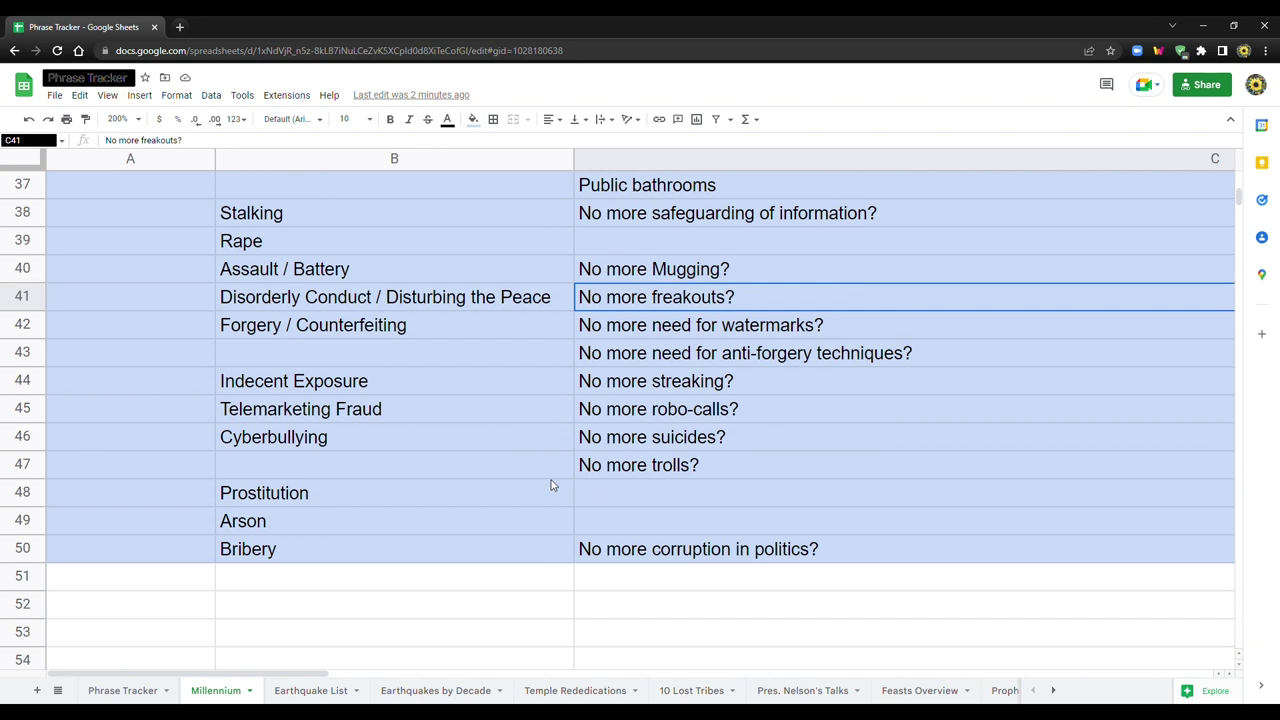
pyautogui.click(724, 606)
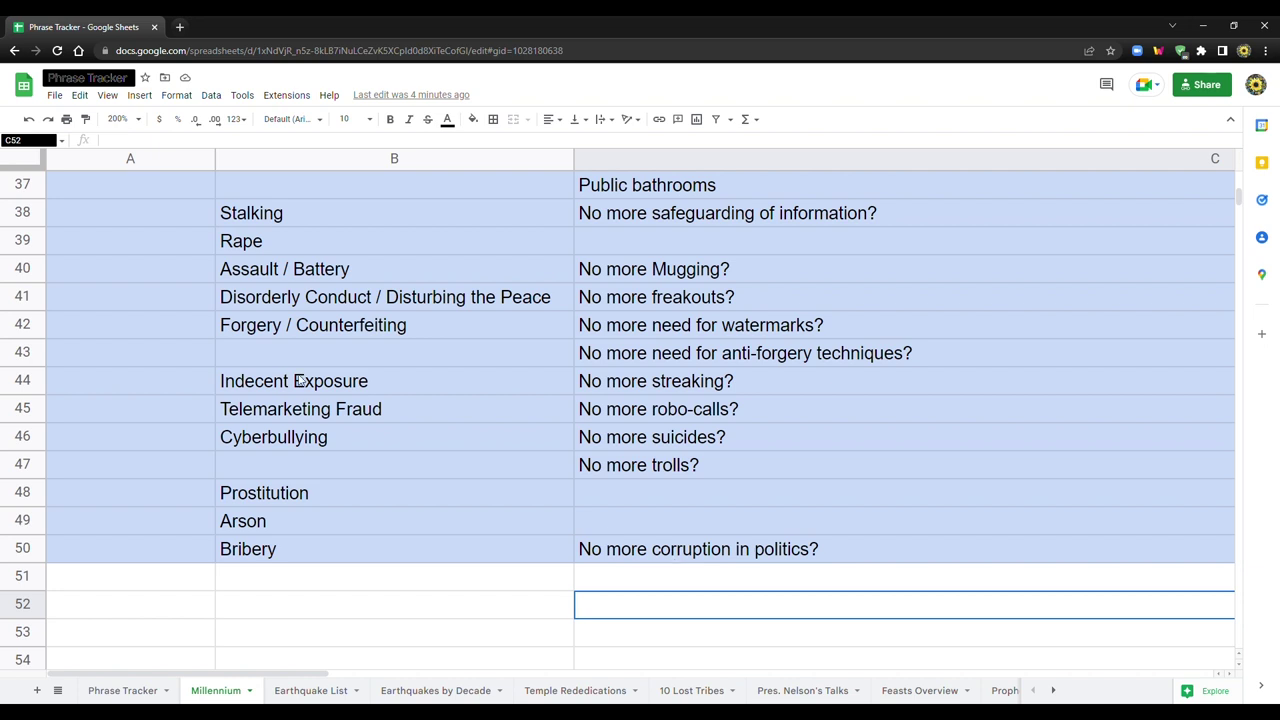
pyautogui.click(12, 387)
pyautogui.rightClick(14, 388)
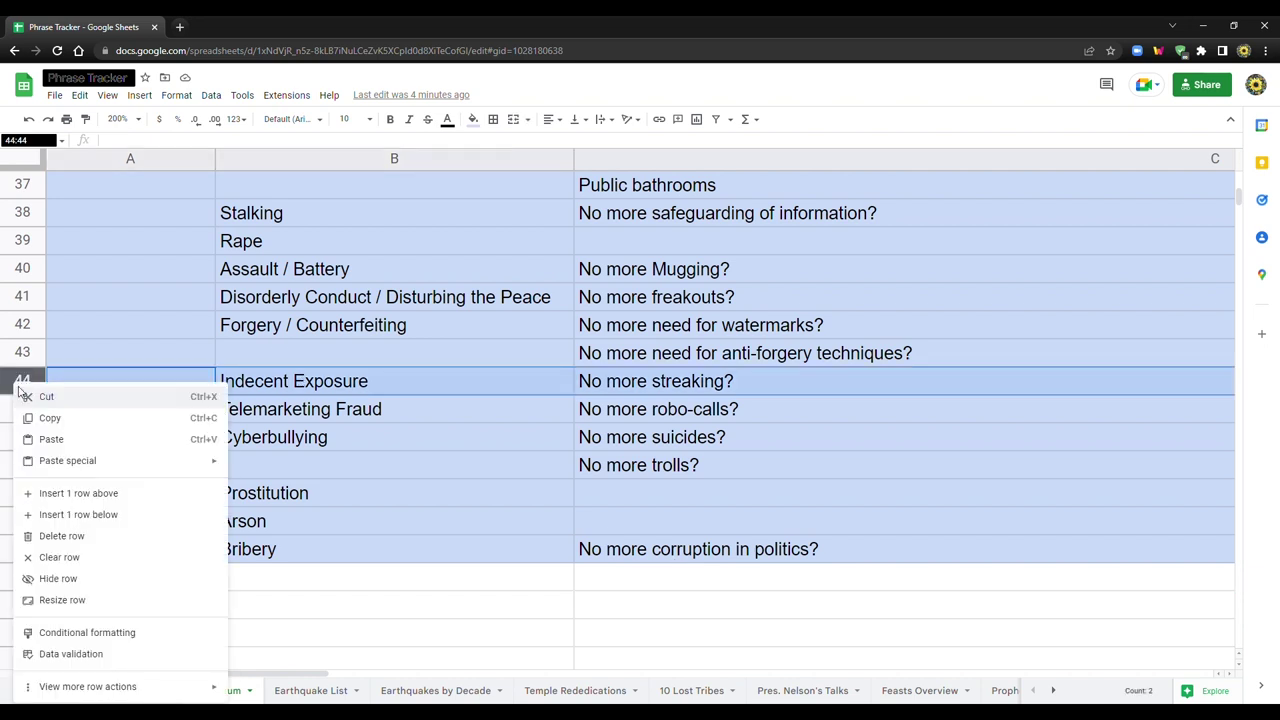
pyautogui.click(62, 493)
pyautogui.click(265, 383)
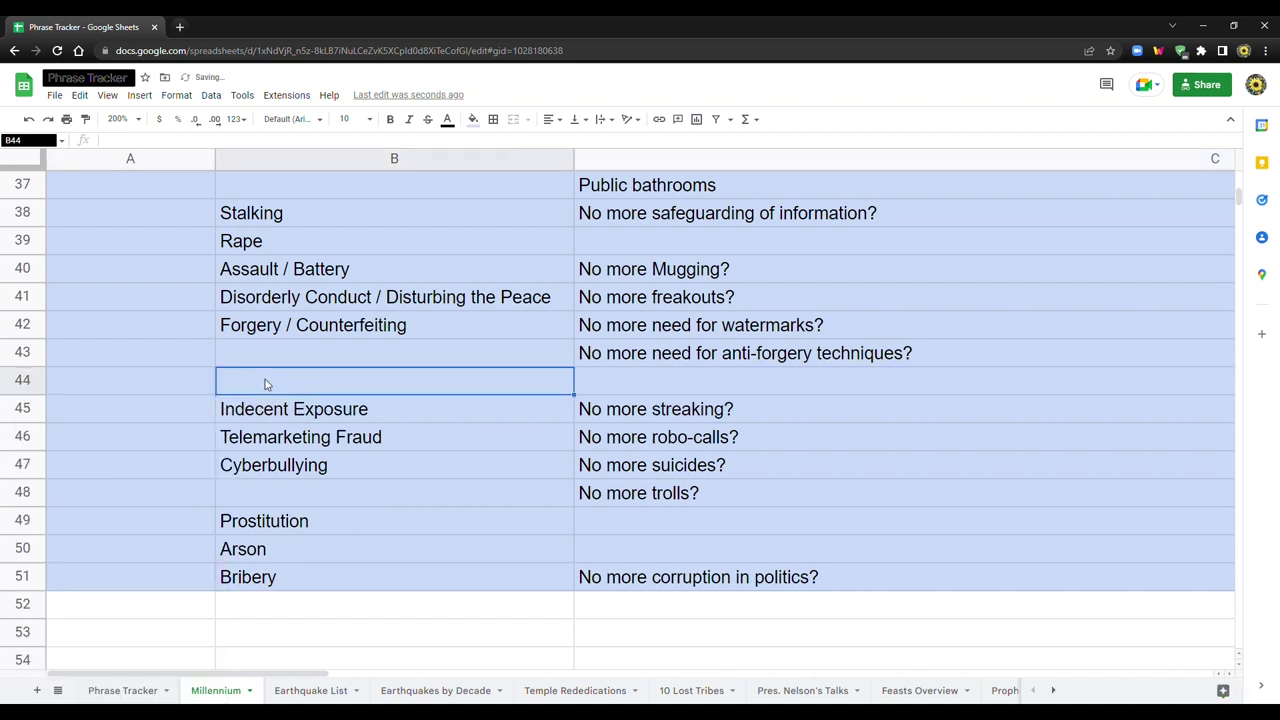
pyautogui.write('In')
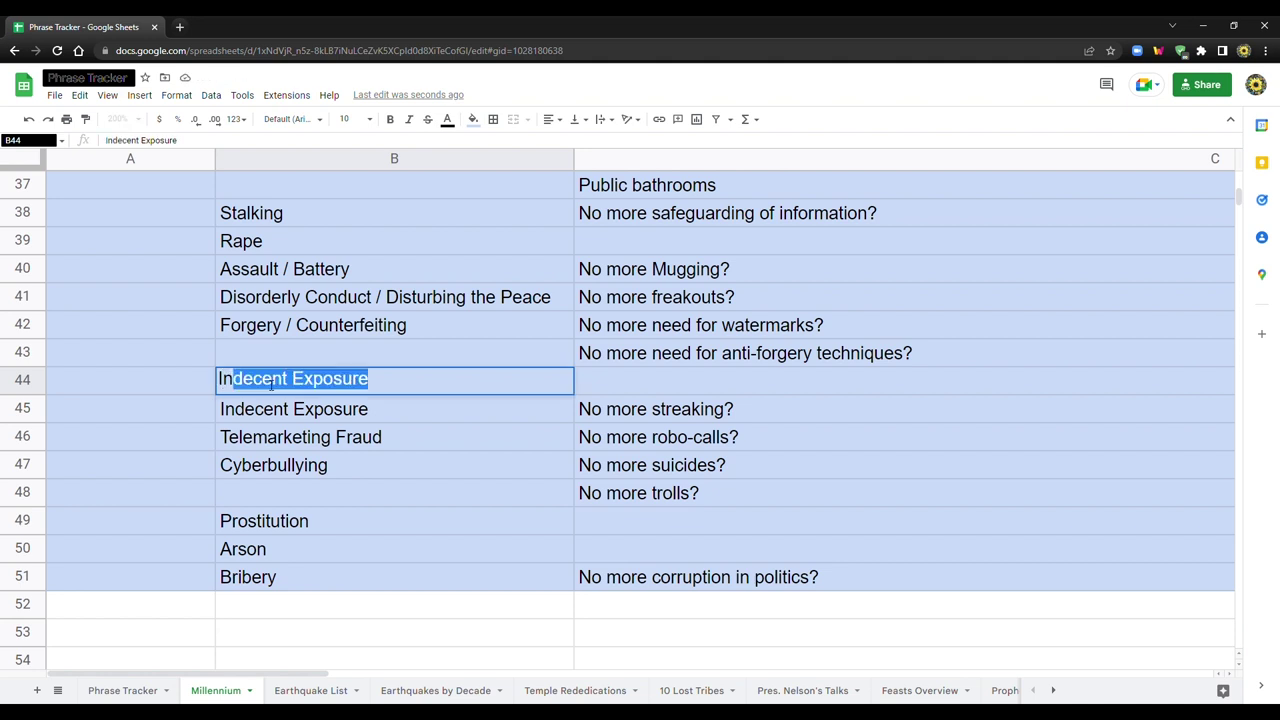
pyautogui.write('te')
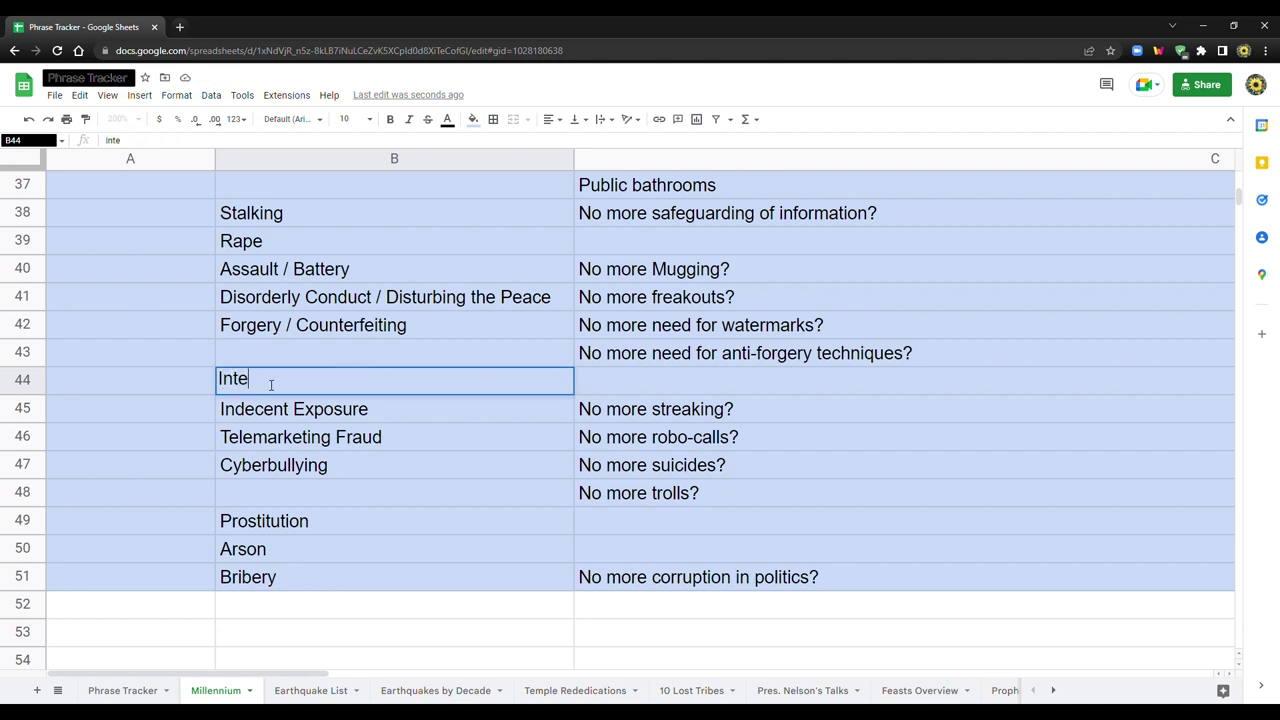
pyautogui.write('llig')
pyautogui.press('BackSpace')
pyautogui.press('BackSpace')
pyautogui.press('BackSpace')
pyautogui.press('BackSpace')
pyautogui.press('BackSpace')
pyautogui.press('BackSpace')
pyautogui.press('BackSpace')
pyautogui.press('BackSpace')
pyautogui.write('LCo')
pyautogui.press('BackSpace')
pyautogui.press('BackSpace')
pyautogui.press('BackSpace')
# - Enter "Copyright Infringement" as the column B topic in the blank row above Indecent Exposure
pyautogui.write('Copyri')
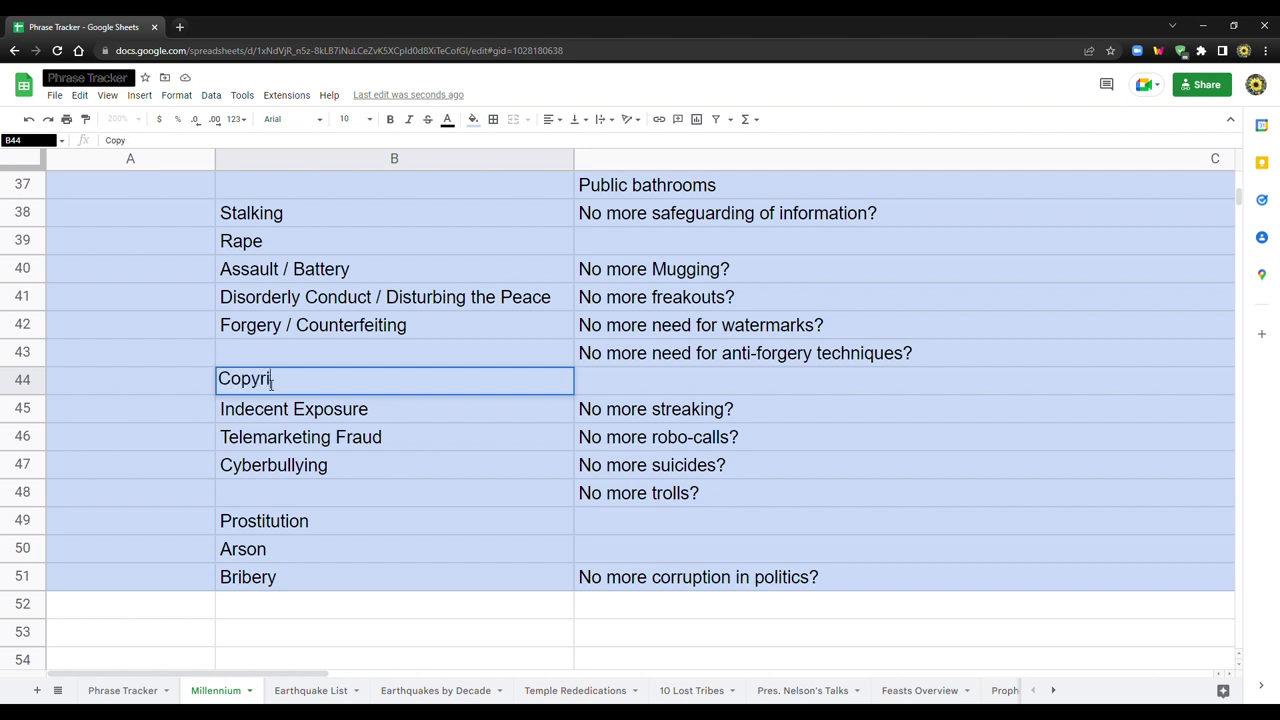
pyautogui.write('ght Infringement')
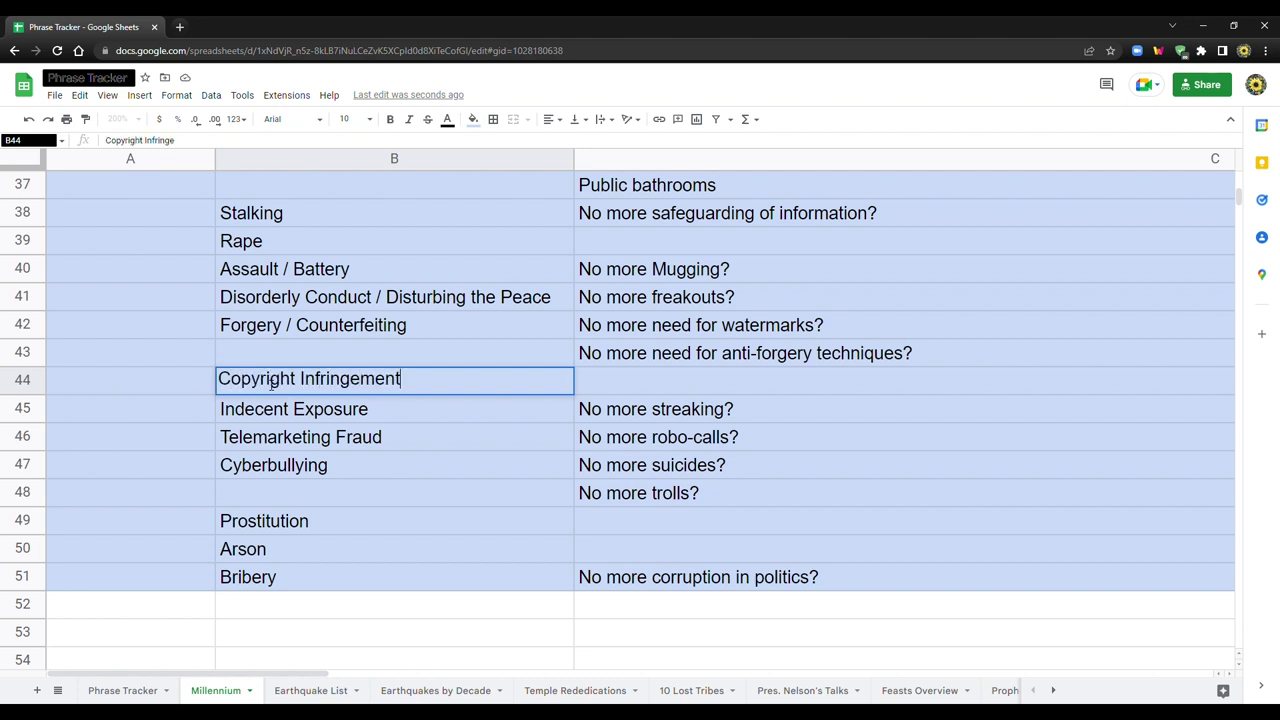
pyautogui.press('Tab')
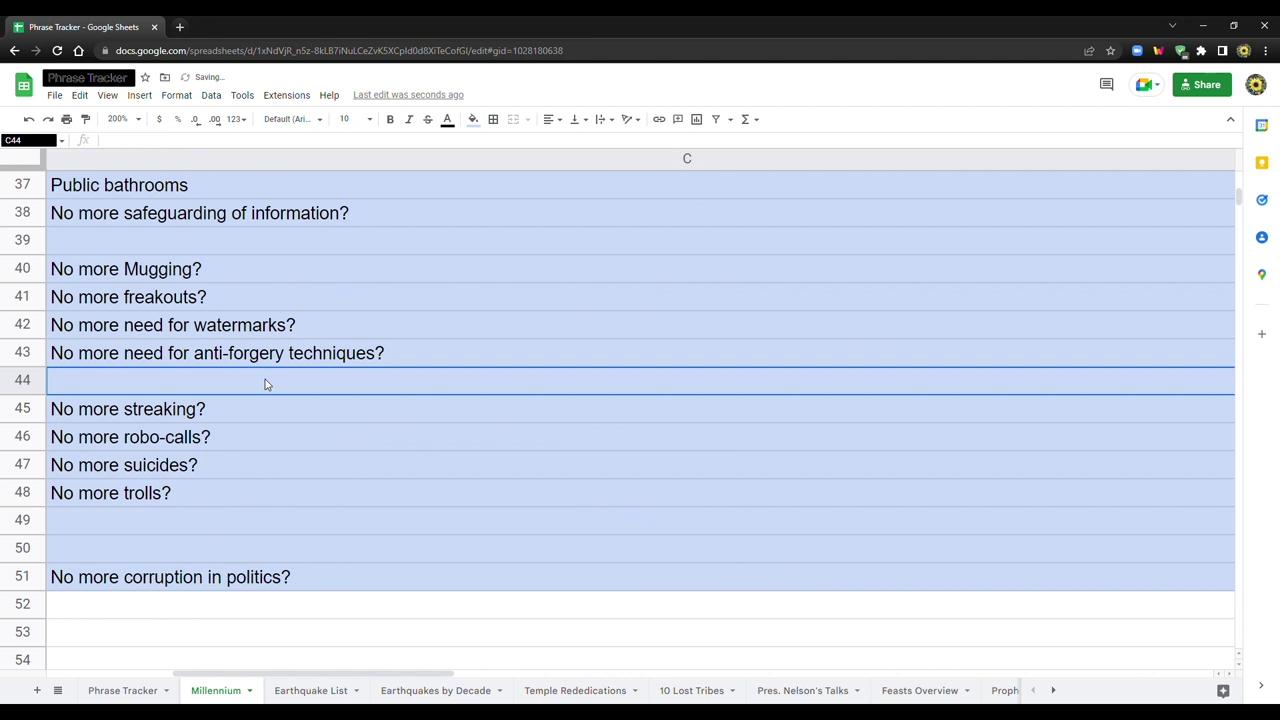
pyautogui.moveTo(272, 679); pyautogui.dragTo(146, 676)
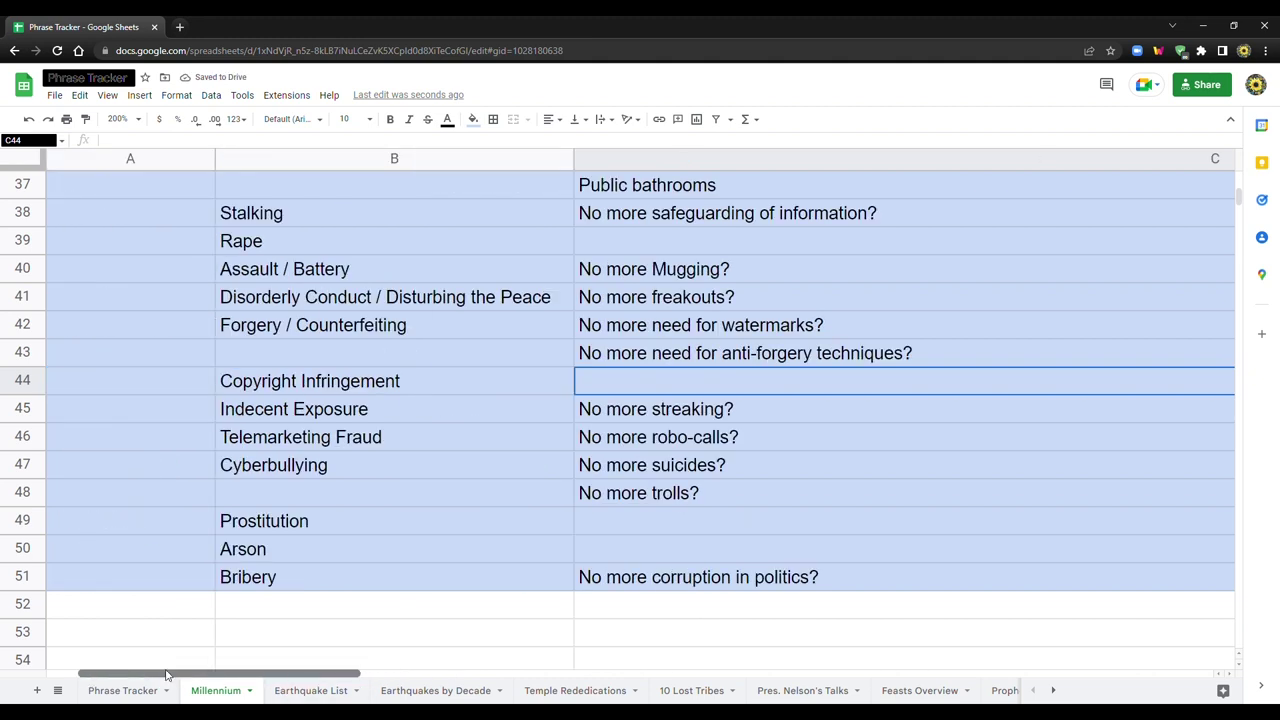
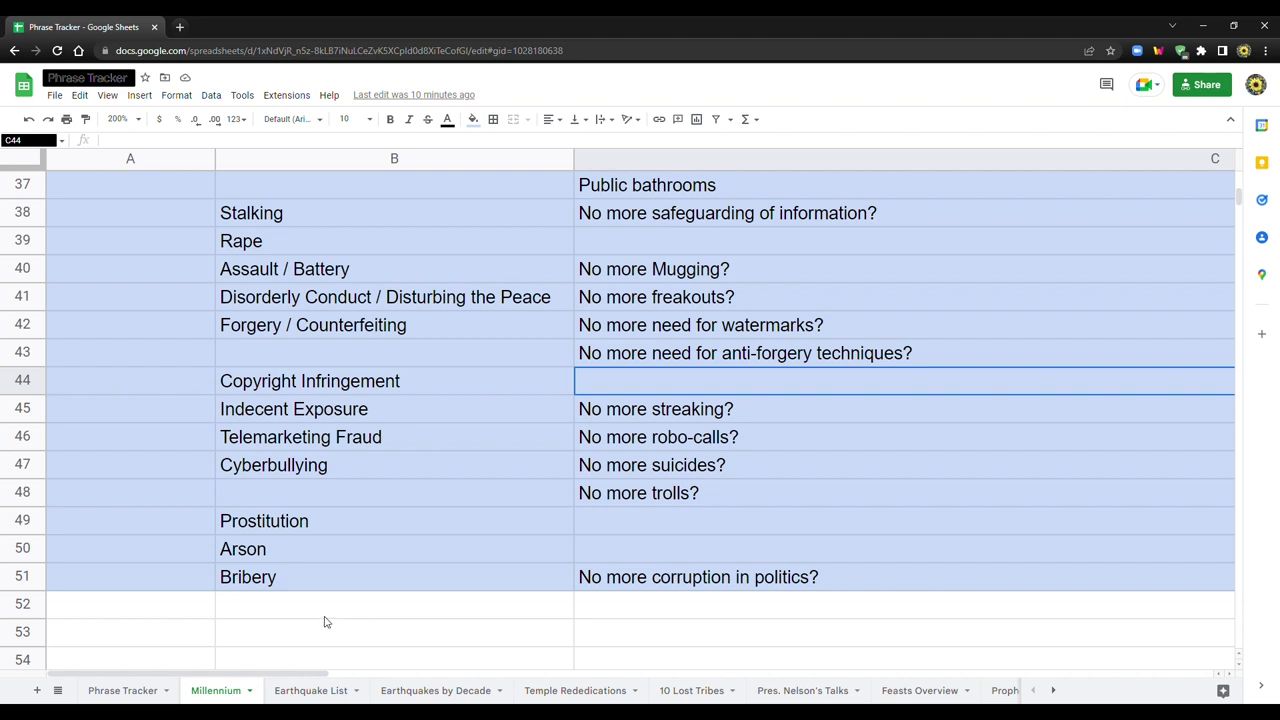
# - Insert a row above Bribery and enter "Secret Combinations" as its column B topic
pyautogui.rightClick(28, 585)
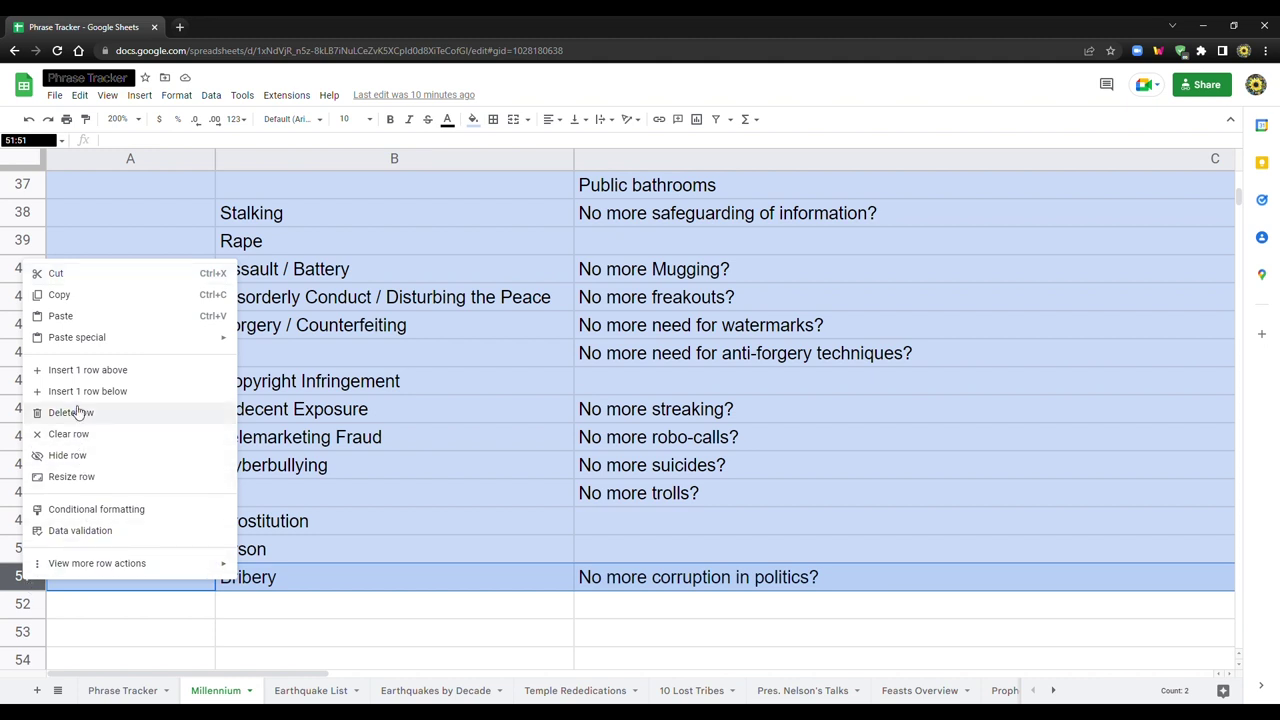
pyautogui.click(80, 370)
pyautogui.click(248, 580)
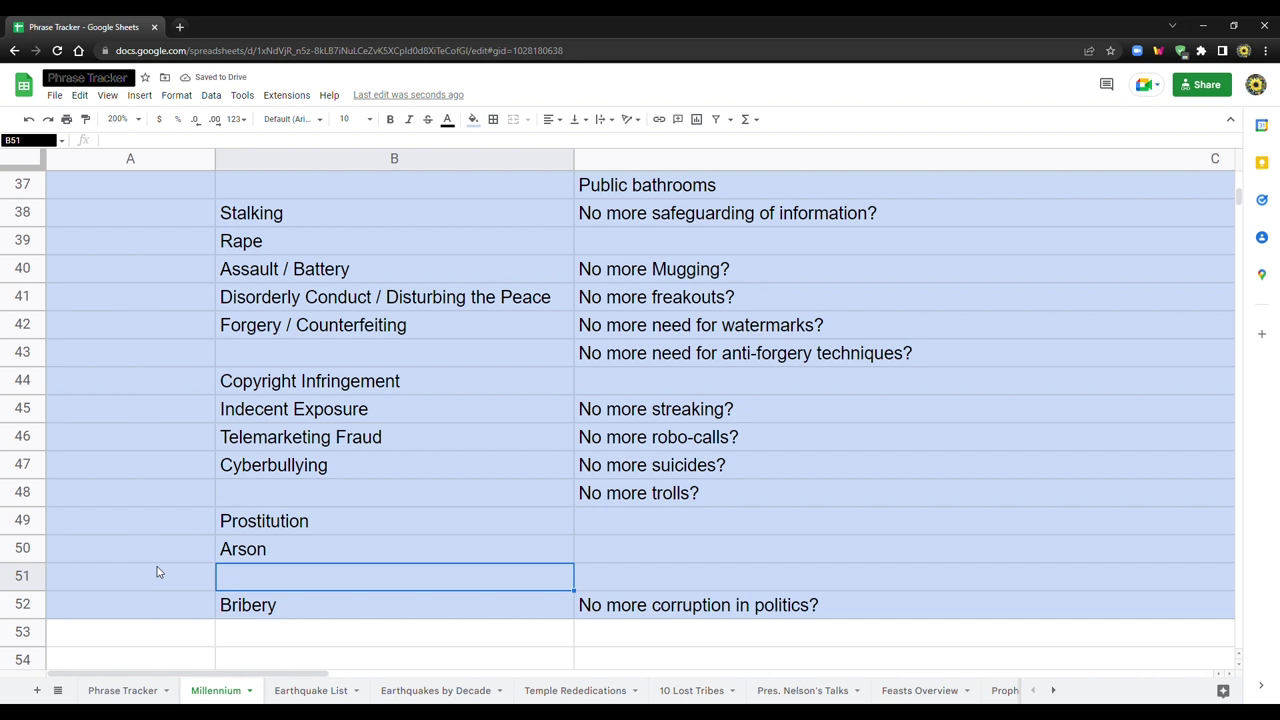
pyautogui.write('Secret C')
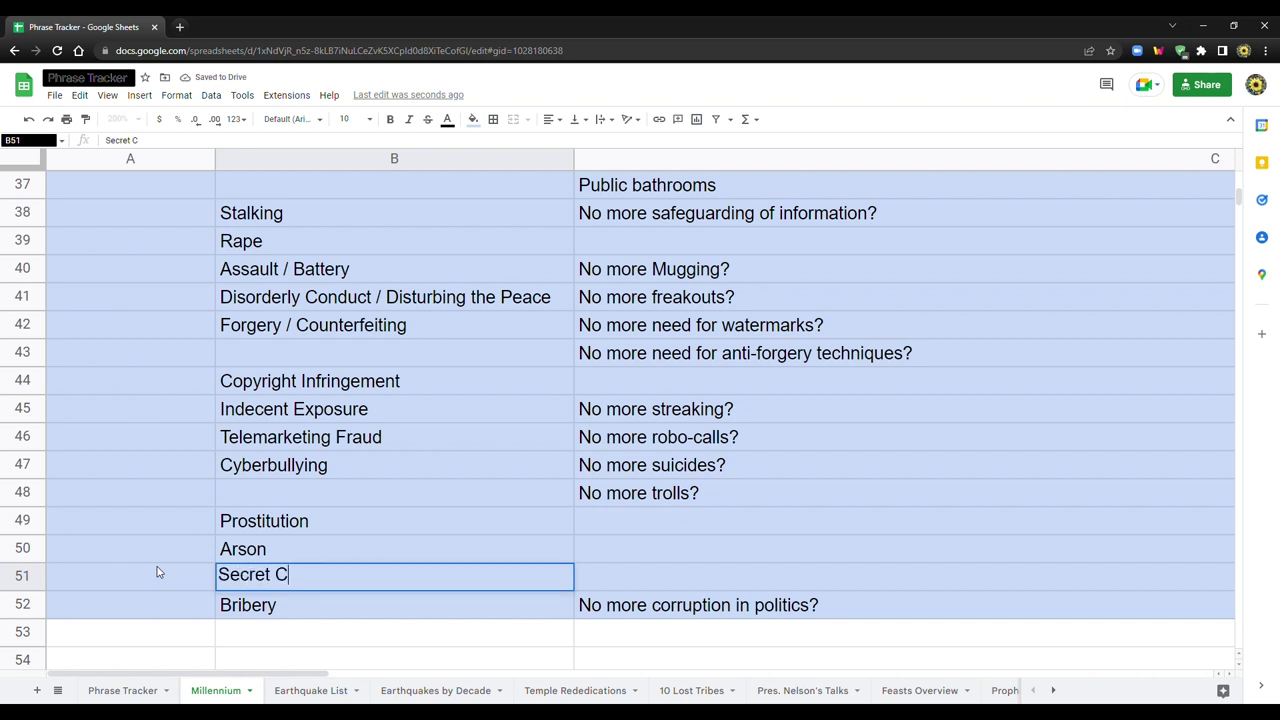
pyautogui.write('ombinations')
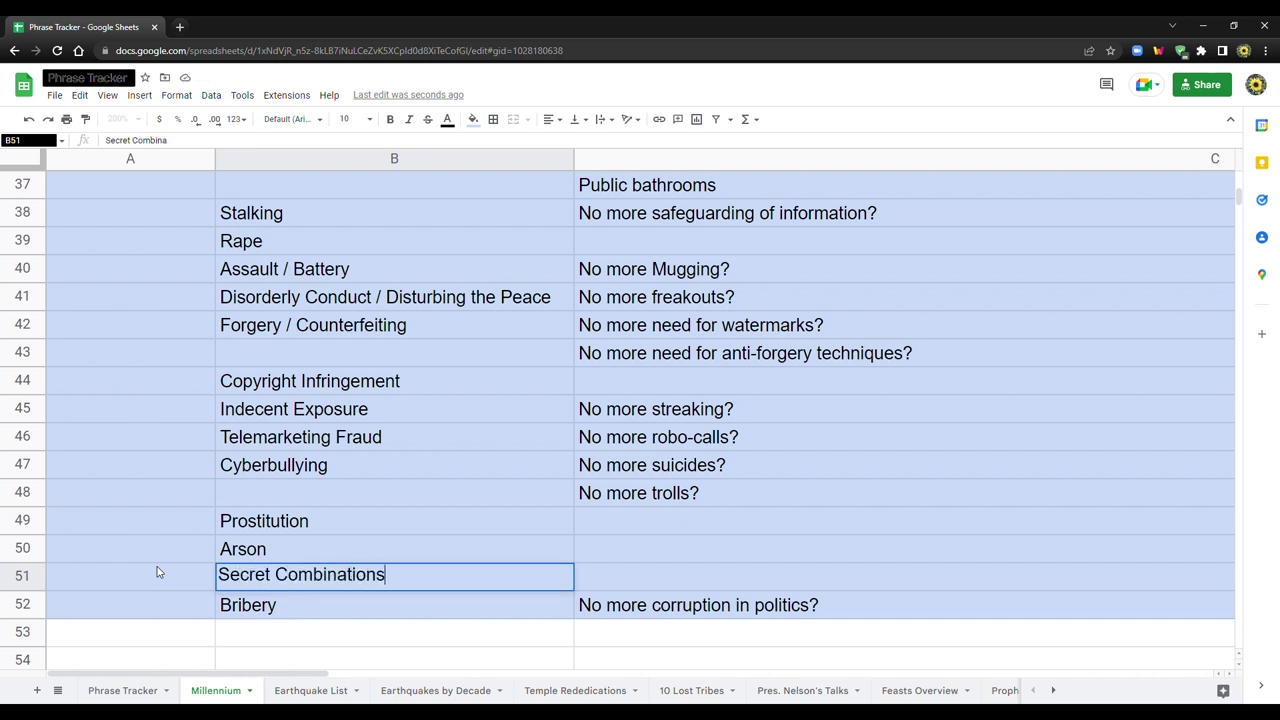
pyautogui.press('Tab')
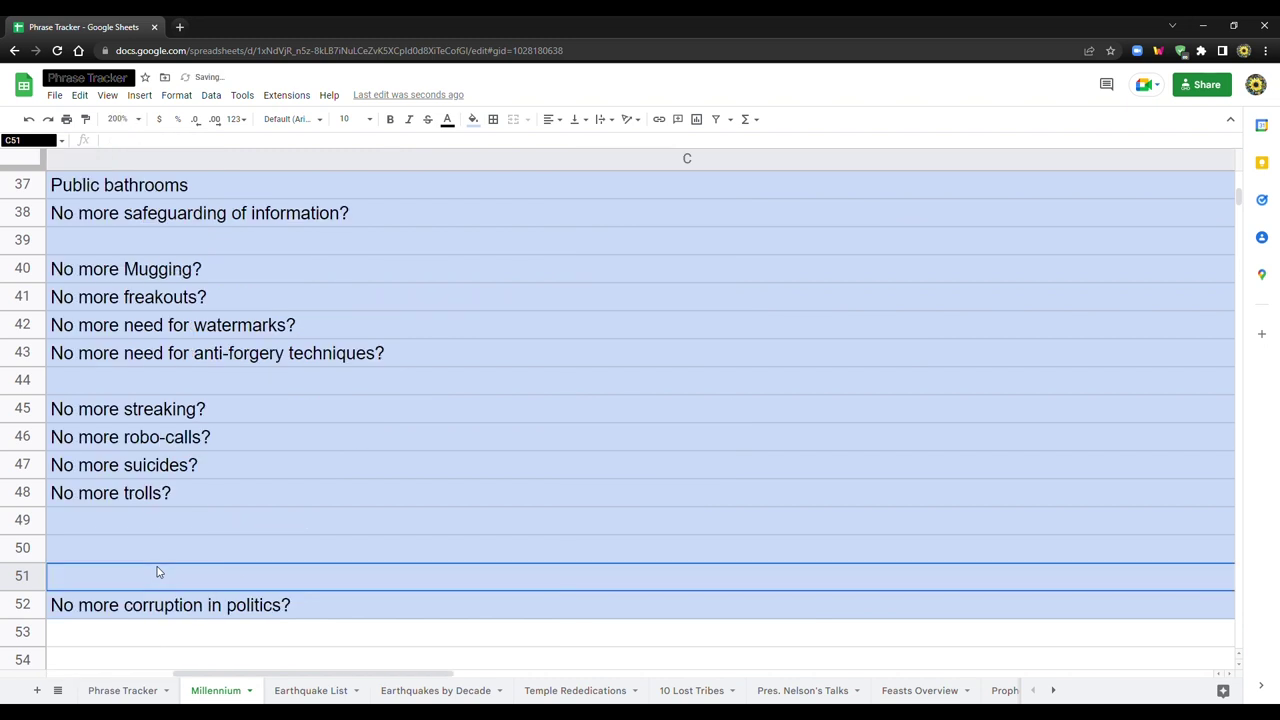
pyautogui.moveTo(260, 680); pyautogui.dragTo(80, 668)
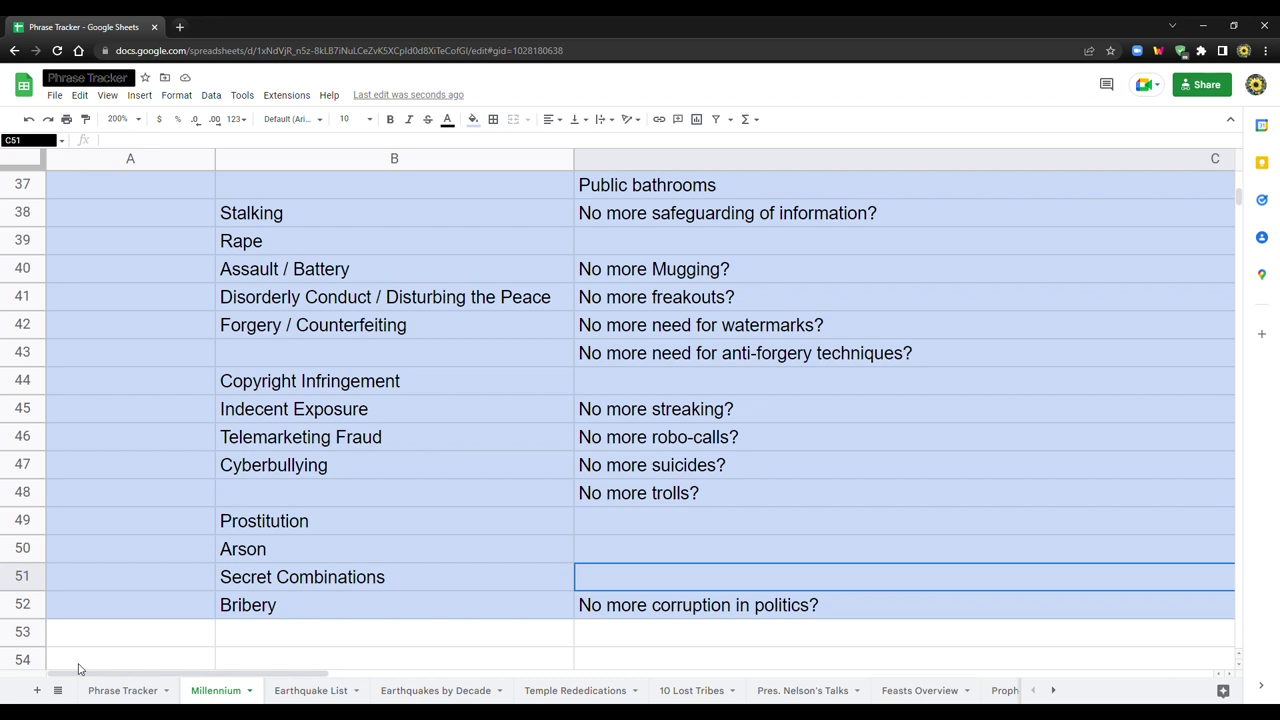
# - Review the whole Crime list from Law Enforcement down to Bribery, including the blank row below DUI / Public Intoxication
pyautogui.scroll(5, 4, 602)
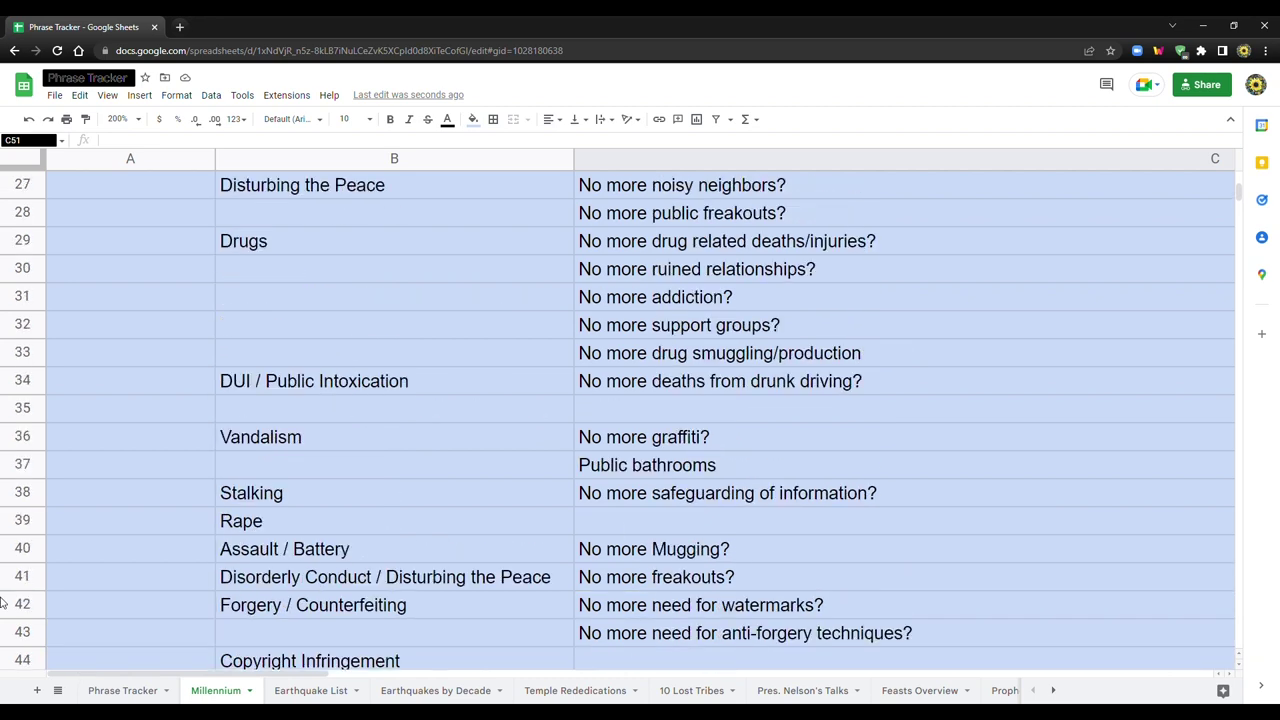
pyautogui.scroll(5, 4, 600)
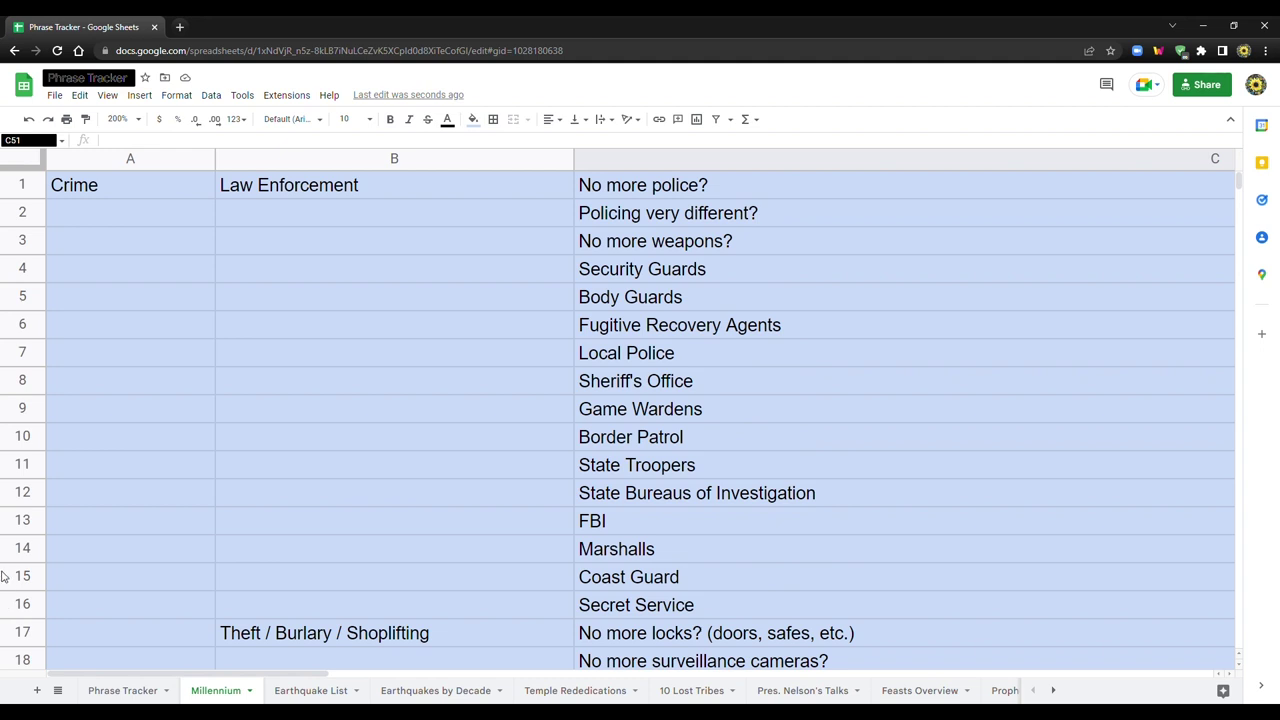
pyautogui.scroll(-7, 4, 576)
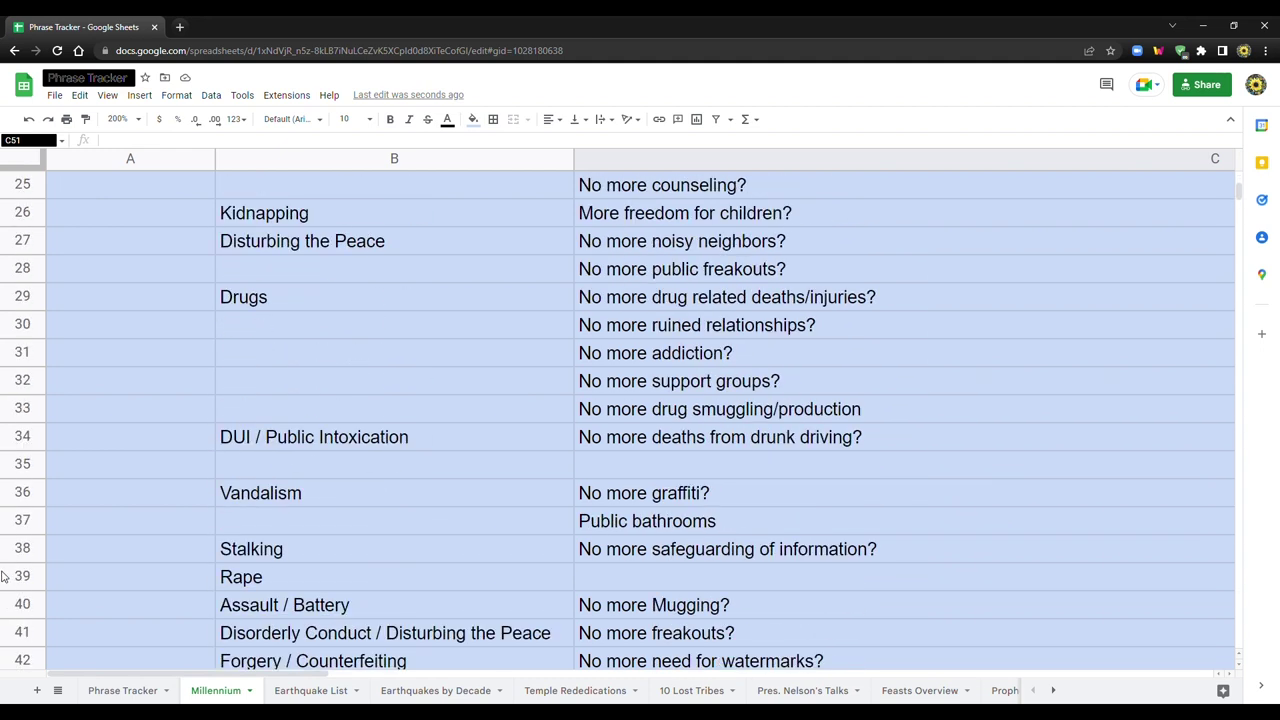
pyautogui.scroll(-3, 4, 576)
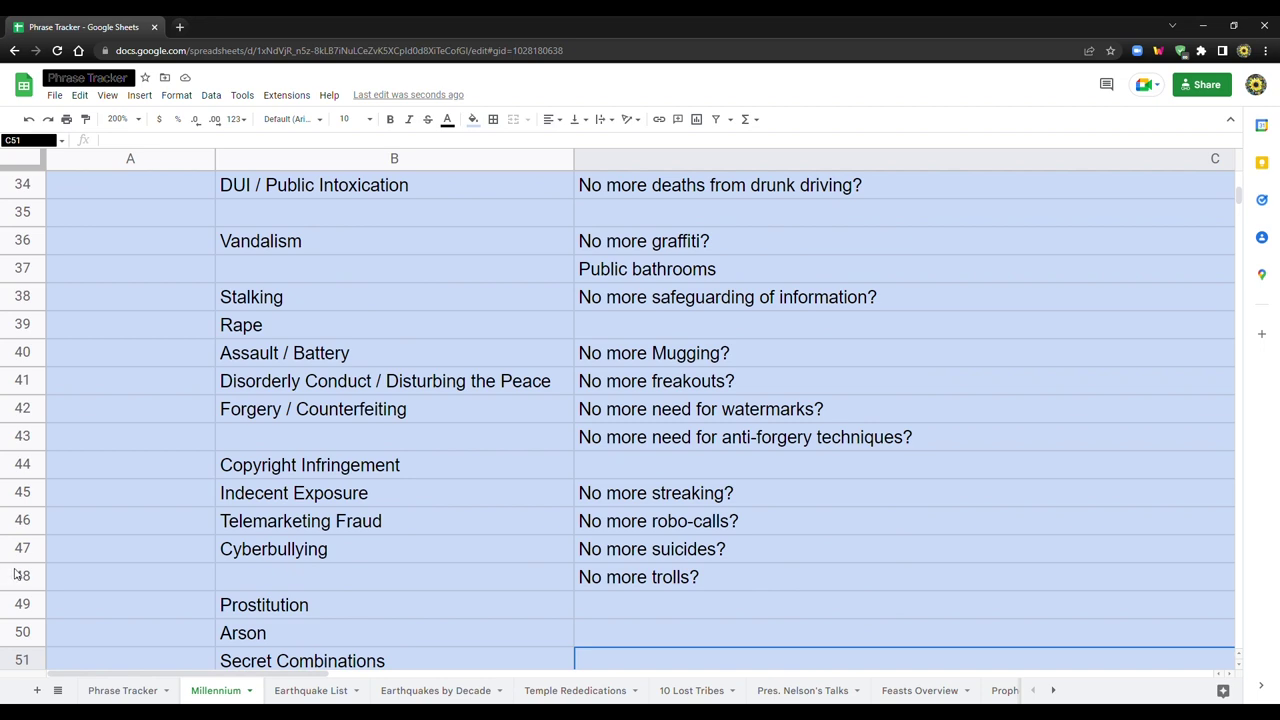
pyautogui.scroll(-3, 18, 572)
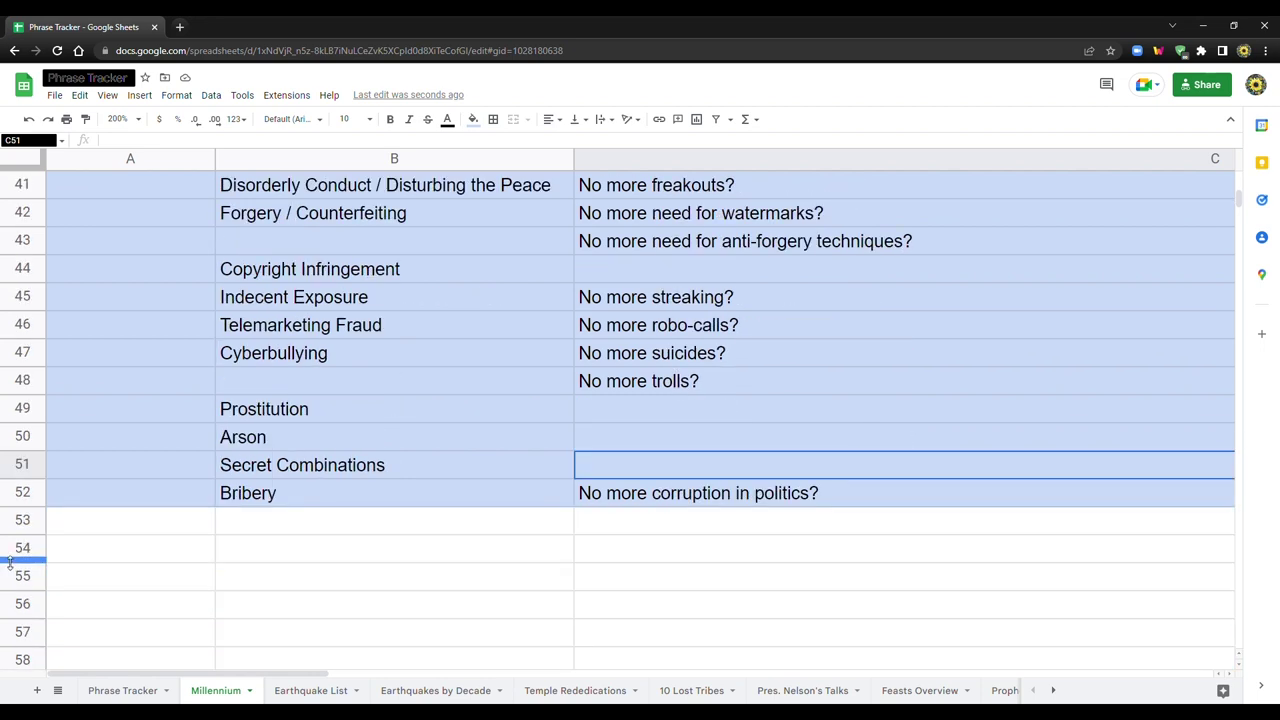
pyautogui.scroll(4, 4, 545)
pyautogui.scroll(2, 4, 543)
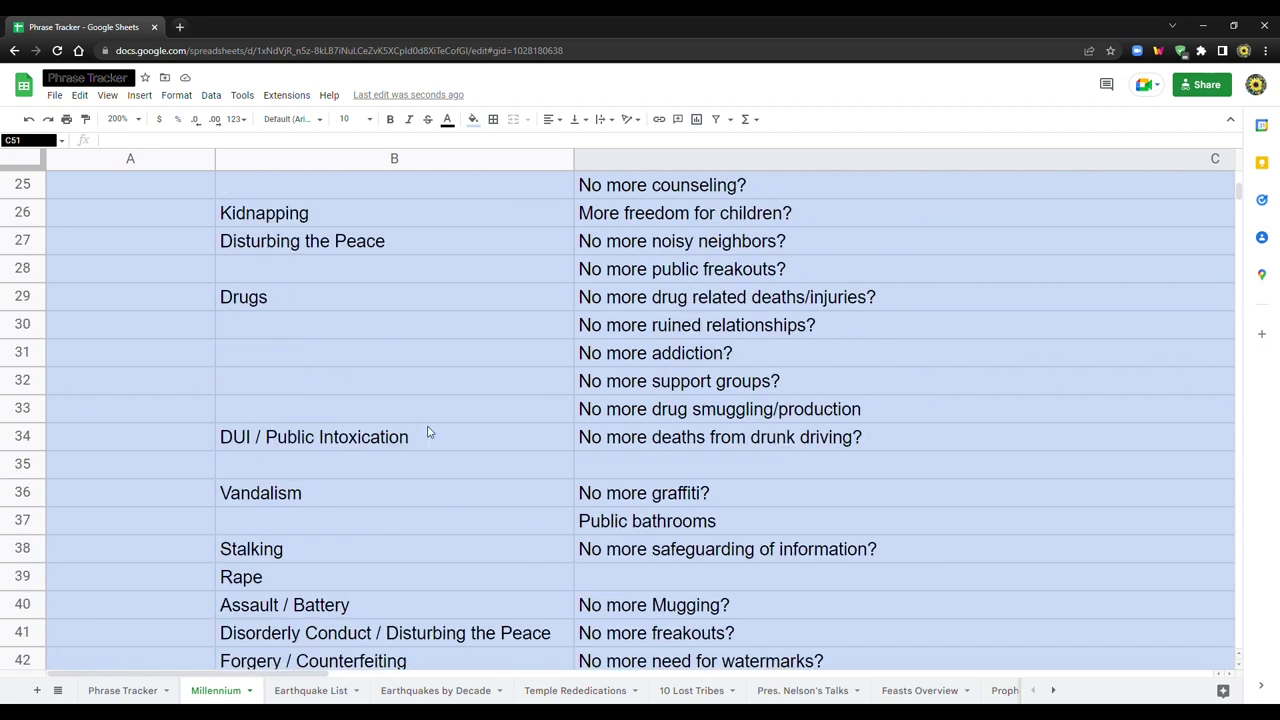
pyautogui.click(552, 462)
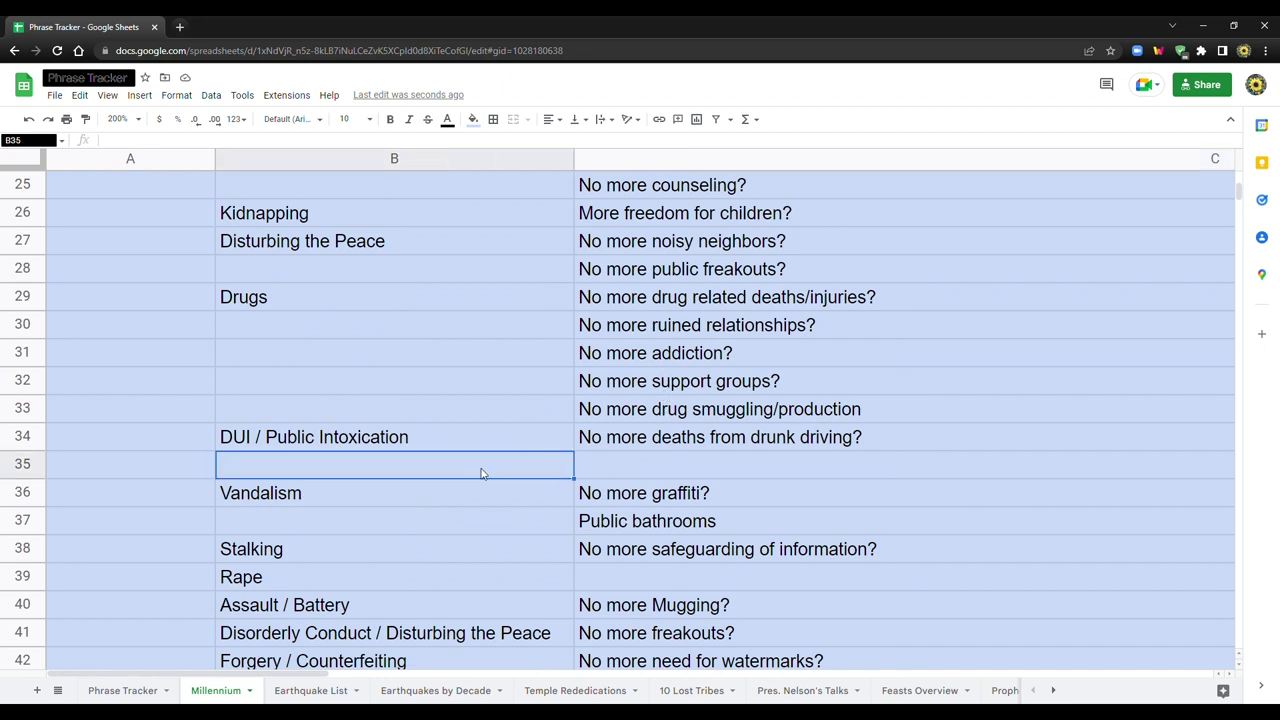
pyautogui.scroll(-6, 483, 471)
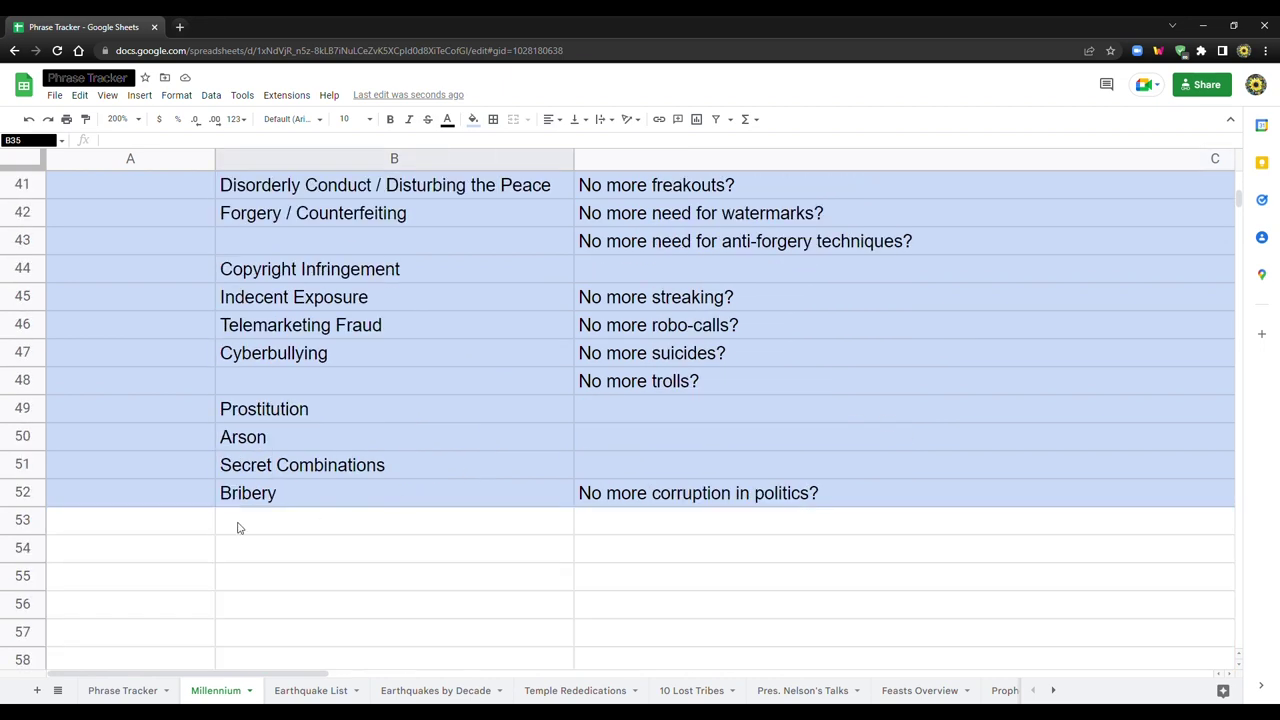
# - Look over the crime topics in column B and their possible changes in column C, from the first row through the Bribery row
pyautogui.scroll(9, 228, 530)
pyautogui.scroll(4, 224, 530)
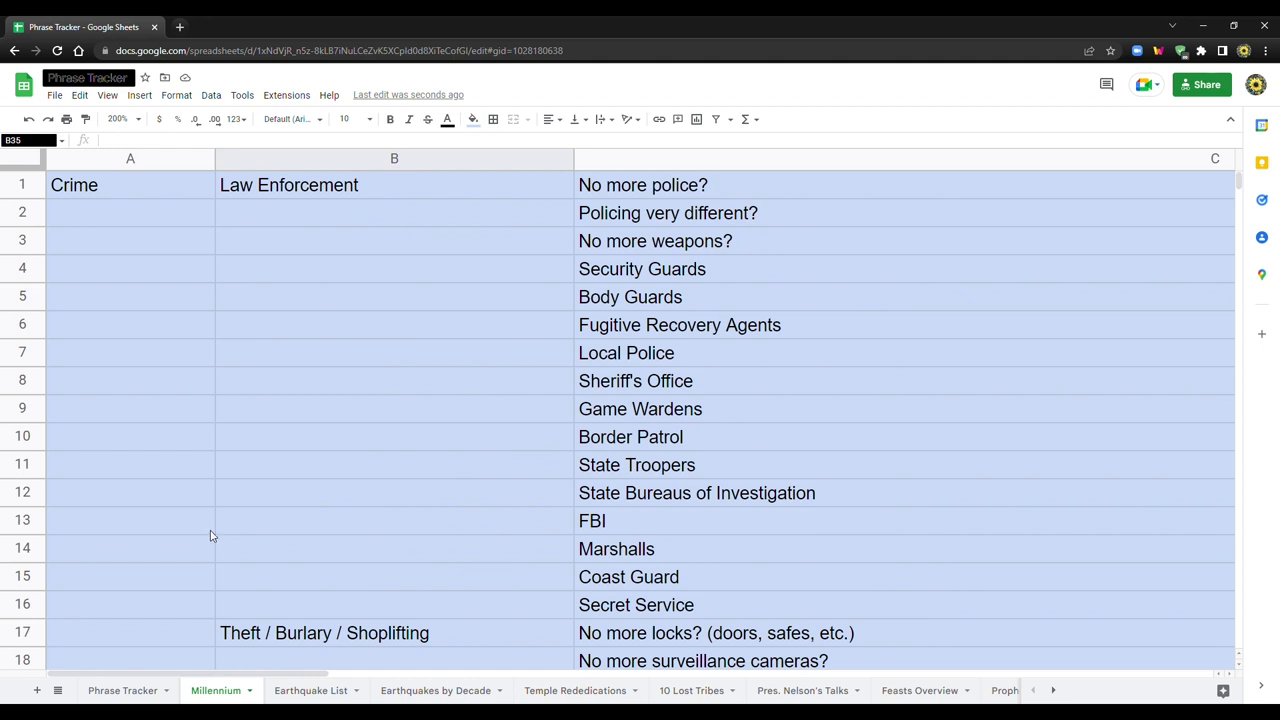
pyautogui.scroll(-2, 211, 536)
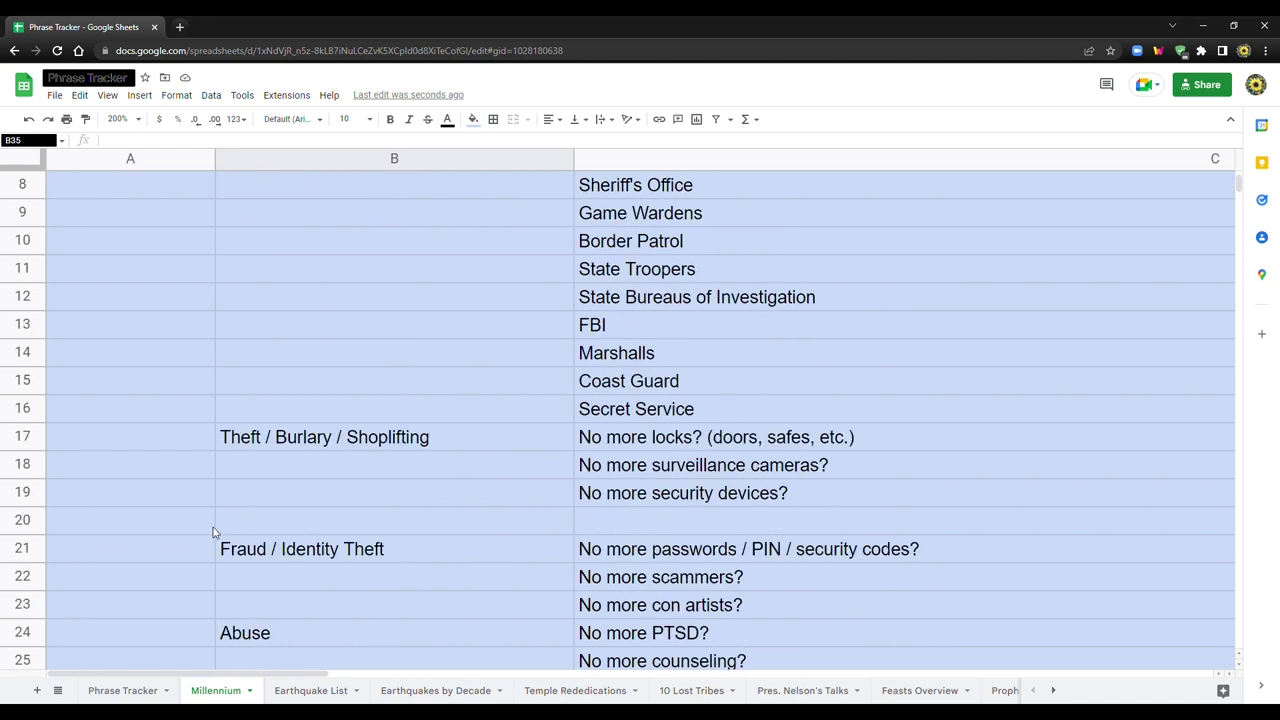
pyautogui.scroll(-8, 221, 531)
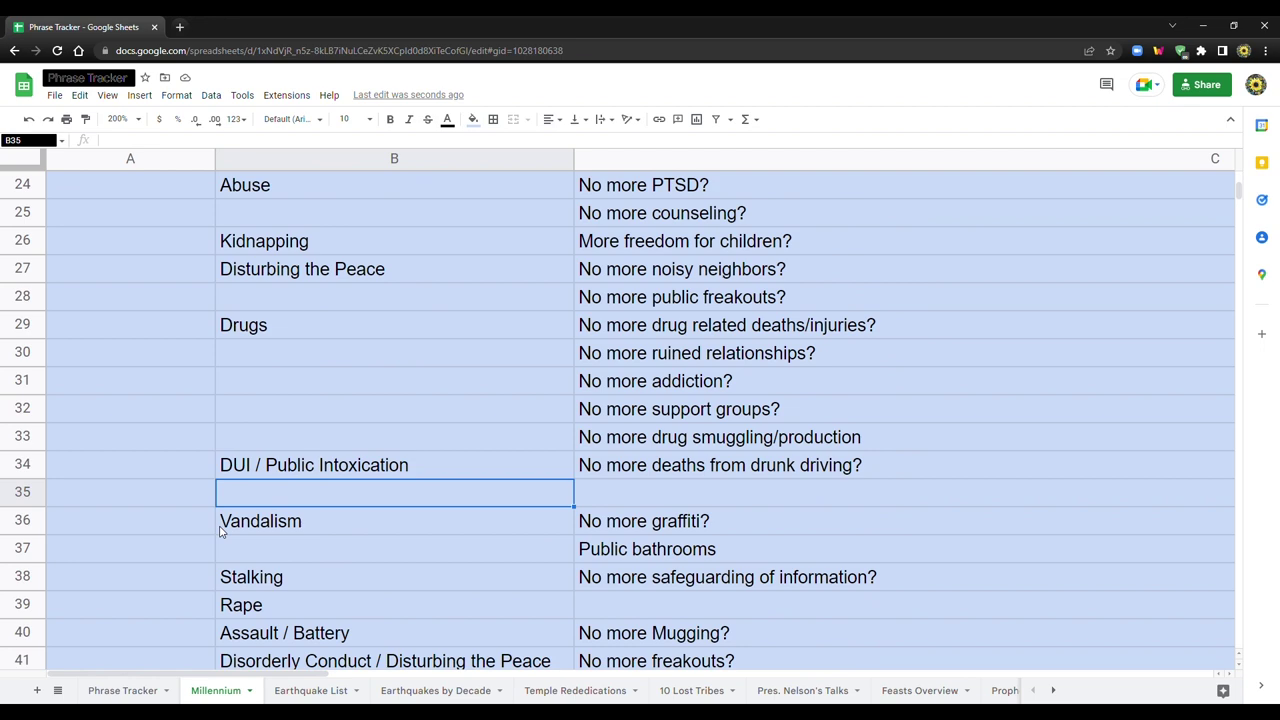
pyautogui.scroll(-2, 221, 531)
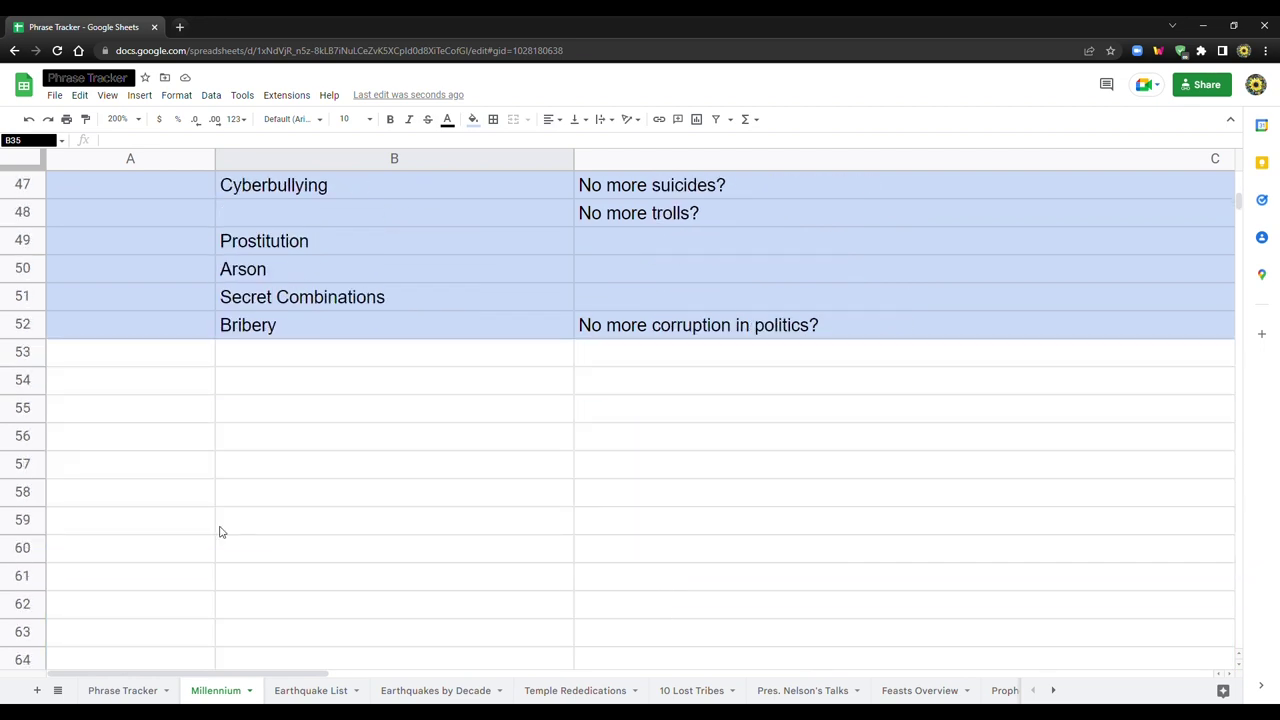
pyautogui.scroll(1, 222, 532)
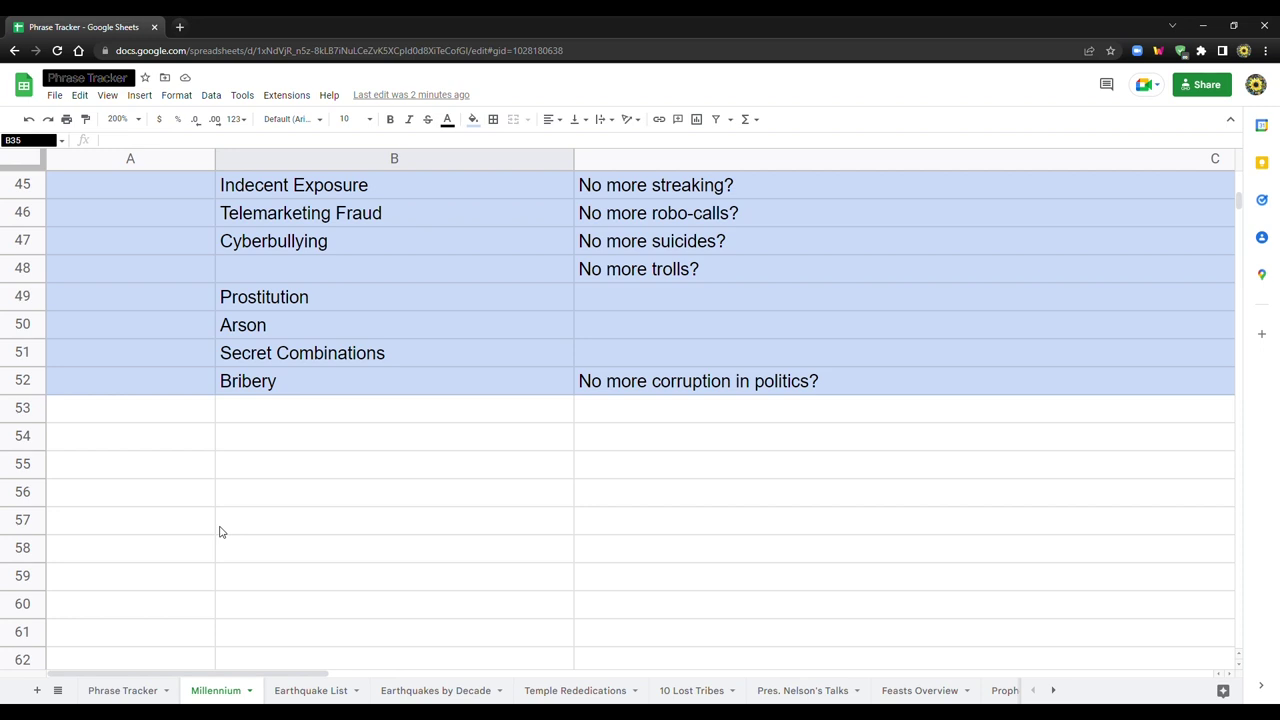
pyautogui.scroll(10, 245, 435)
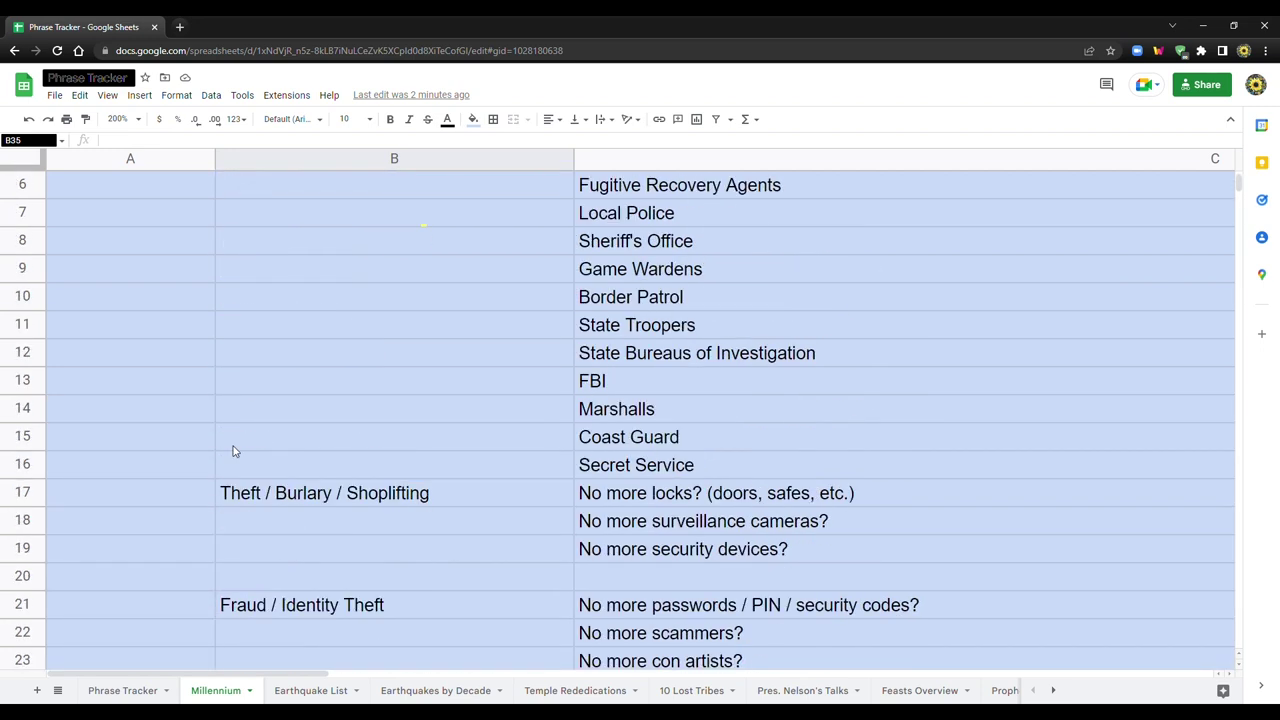
pyautogui.scroll(2, 230, 462)
pyautogui.scroll(-6, 226, 478)
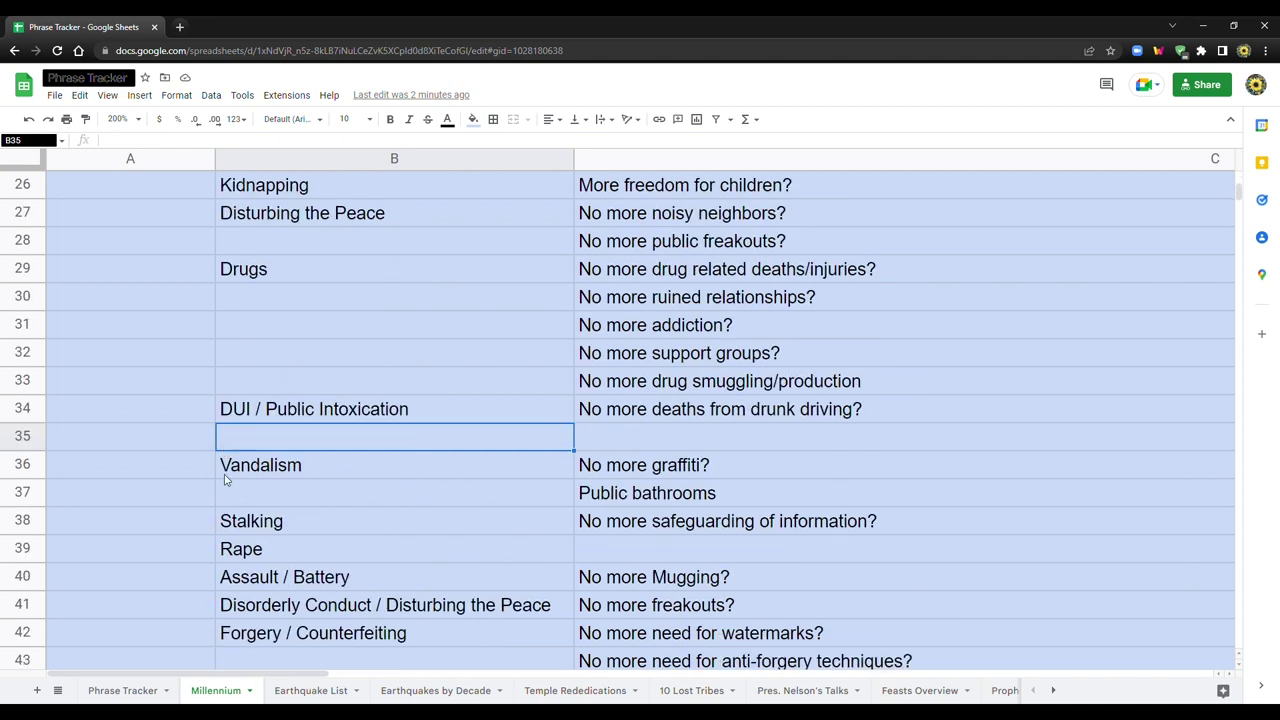
pyautogui.scroll(-6, 226, 480)
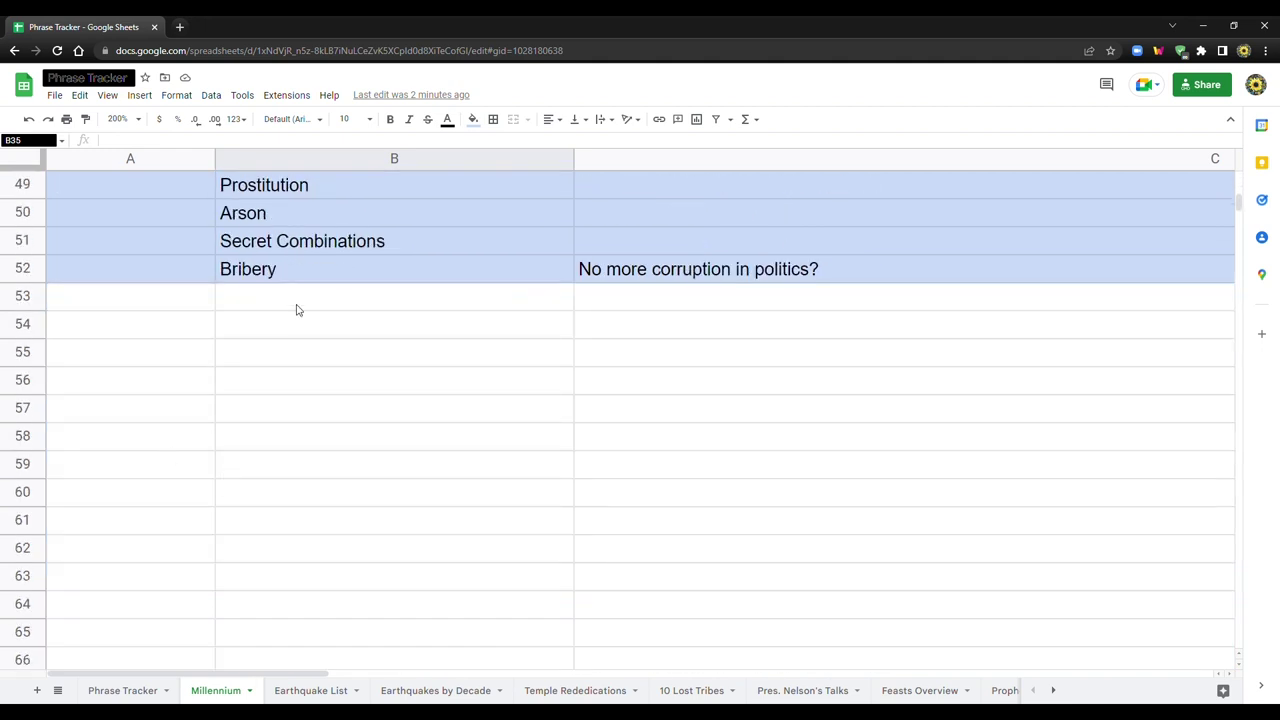
pyautogui.scroll(-4, 420, 526)
pyautogui.scroll(-2, 420, 526)
pyautogui.scroll(13, 420, 526)
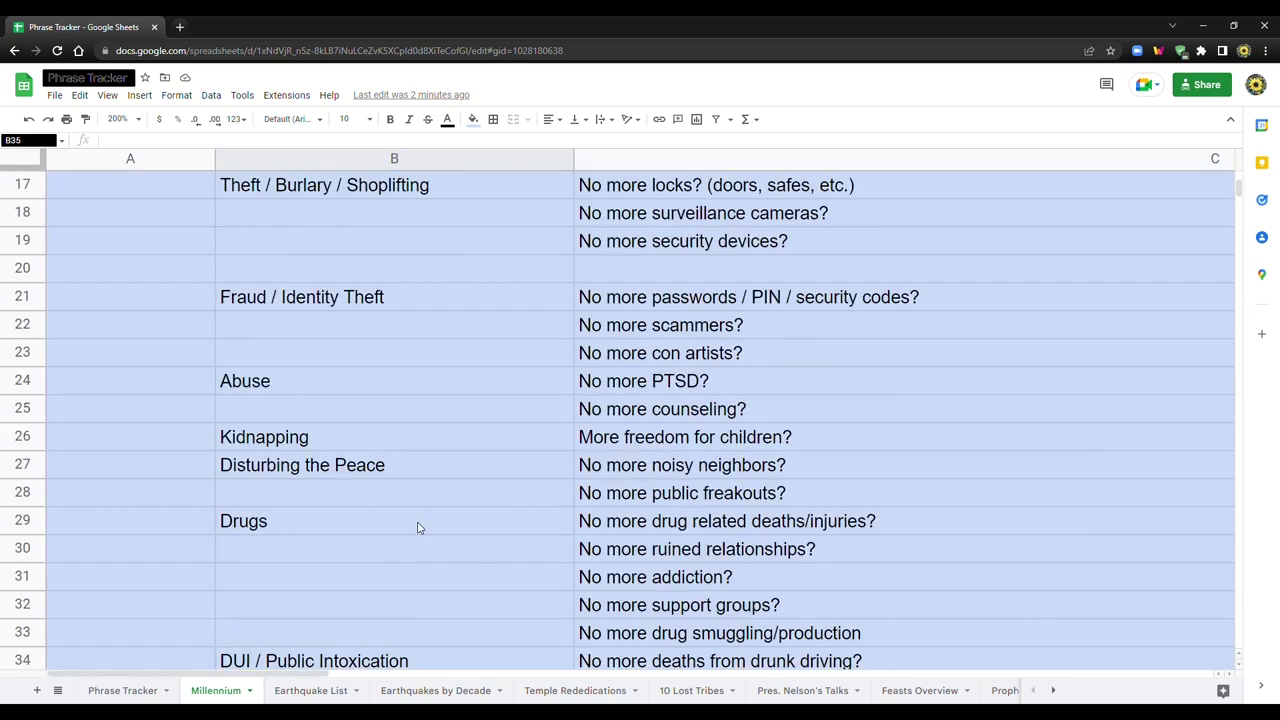
pyautogui.scroll(4, 420, 528)
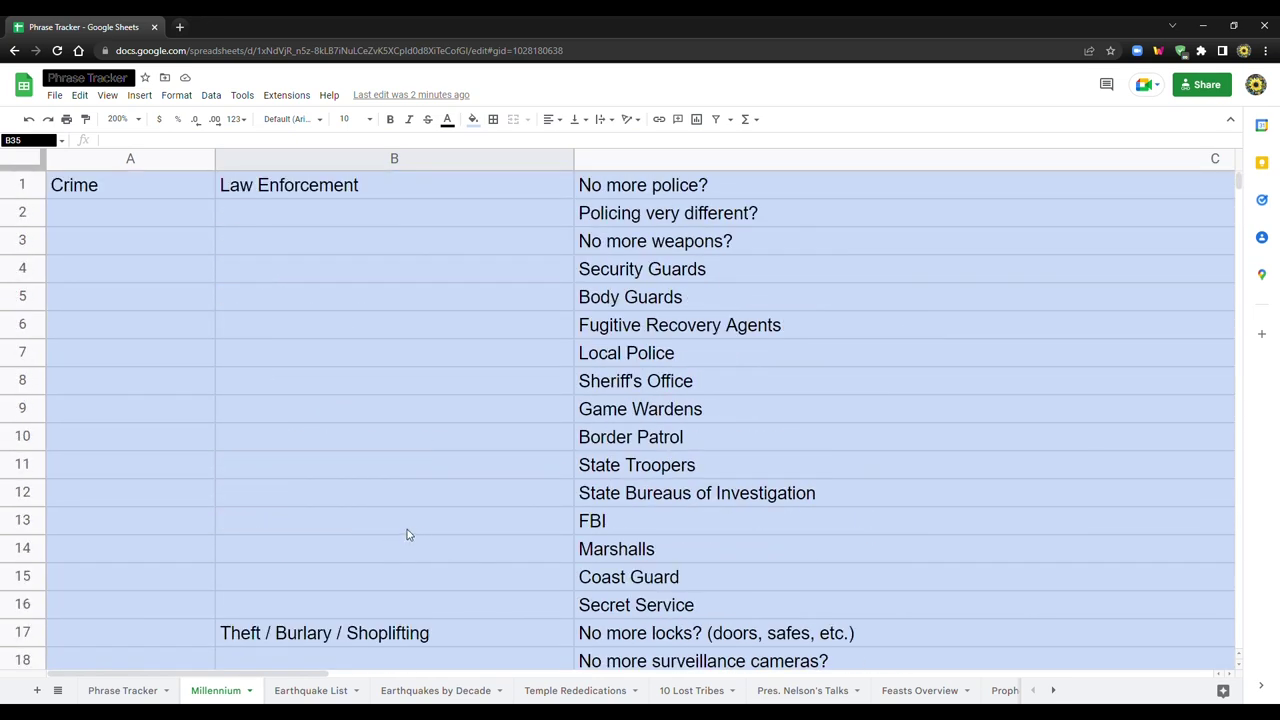